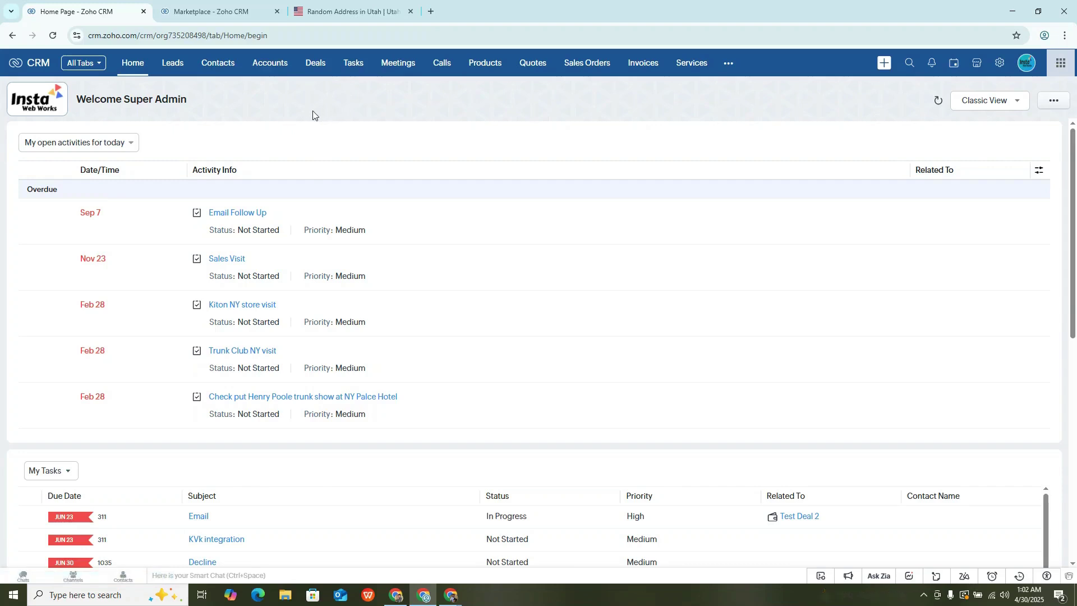
Open Zoho CRM Setup using the gear icon in the top navigation bar.
click(999, 66)
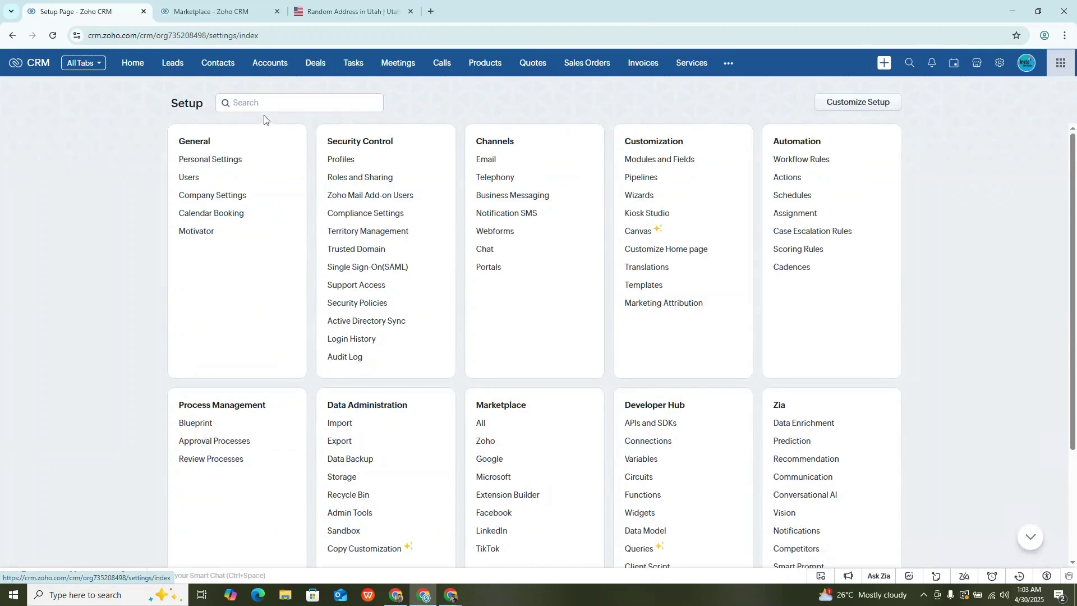
Create a blank wizard named 'Contacts' for the Contacts module's Standard layout.
click(263, 107)
text(wiz)
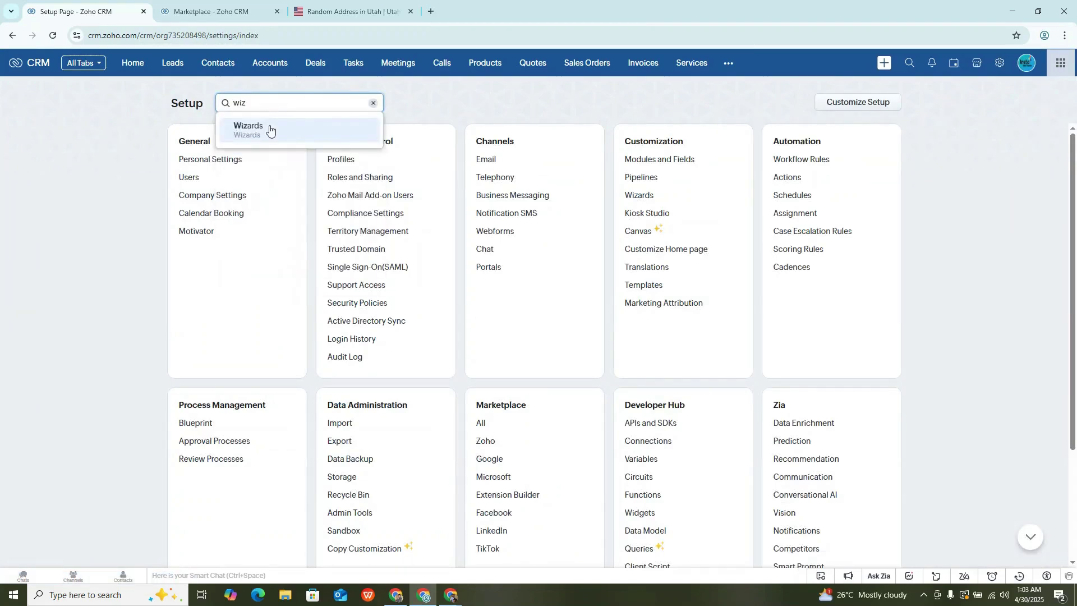
click(269, 130)
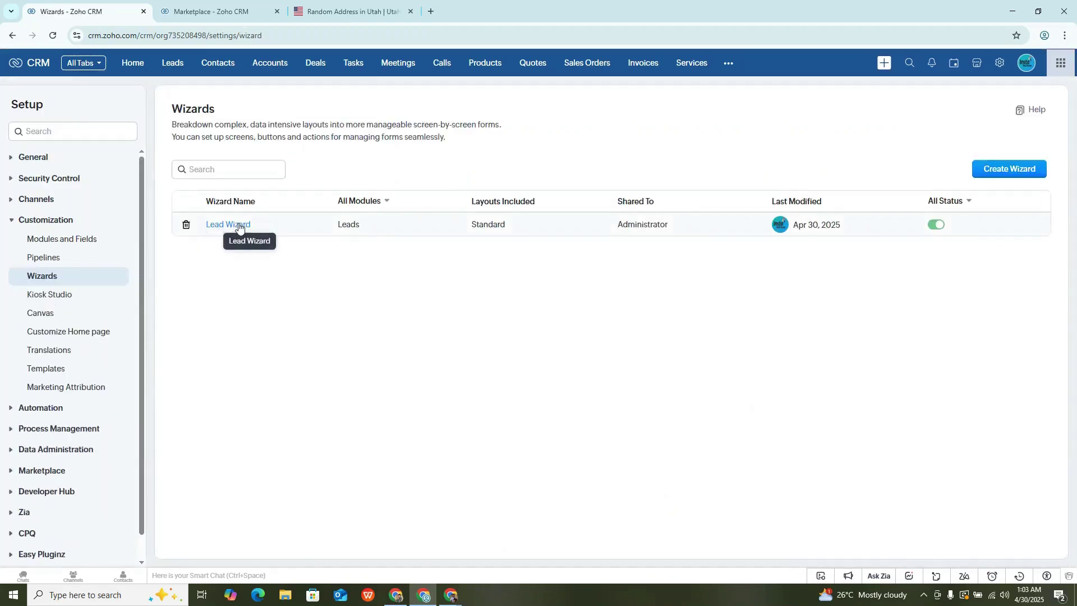
click(998, 175)
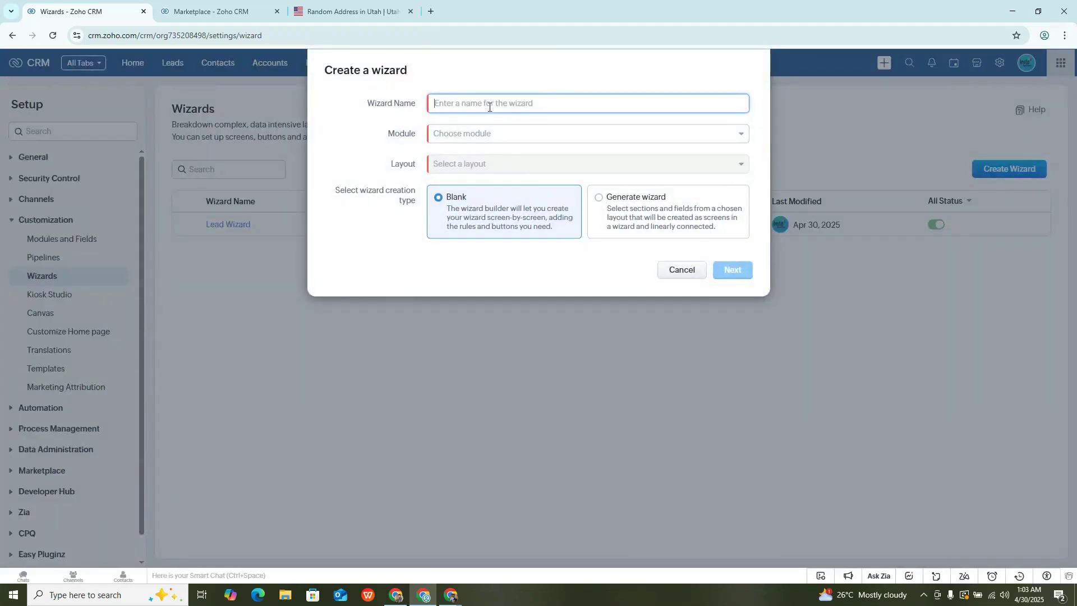
text(Contacts)
click(481, 140)
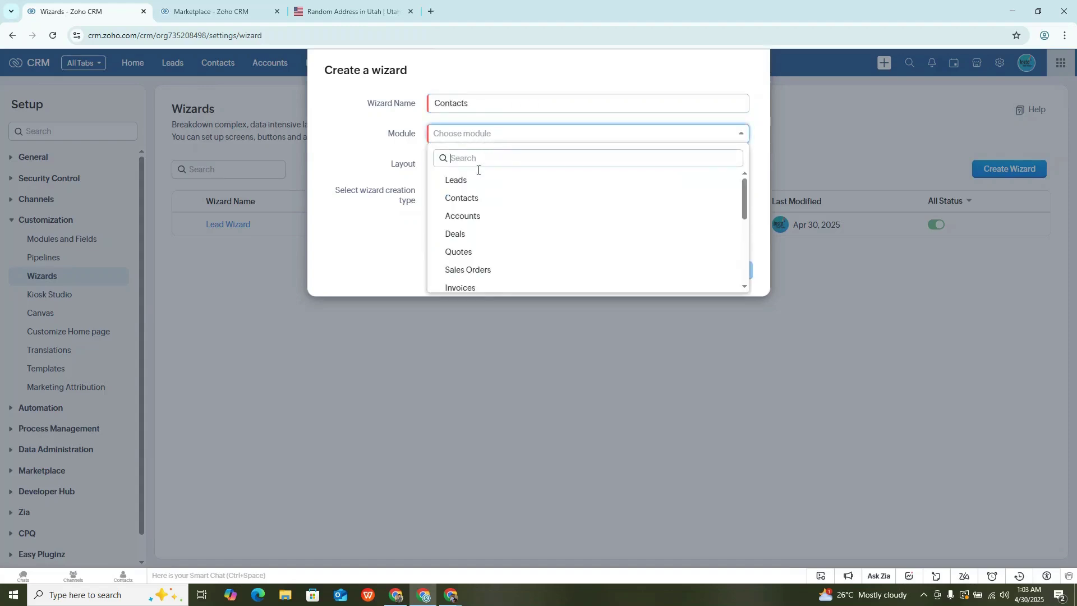
click(482, 202)
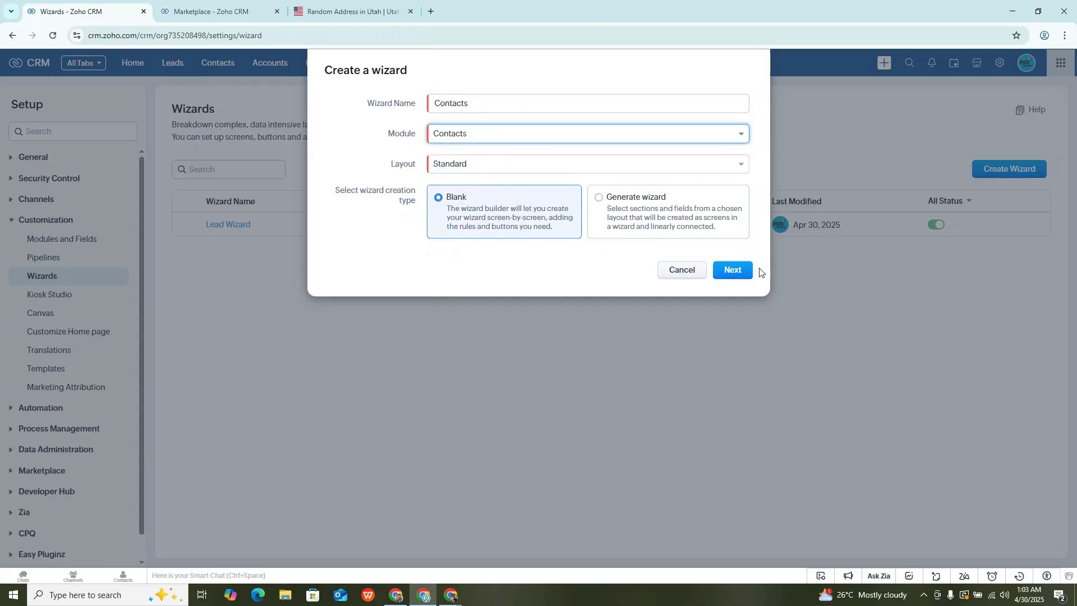
click(742, 272)
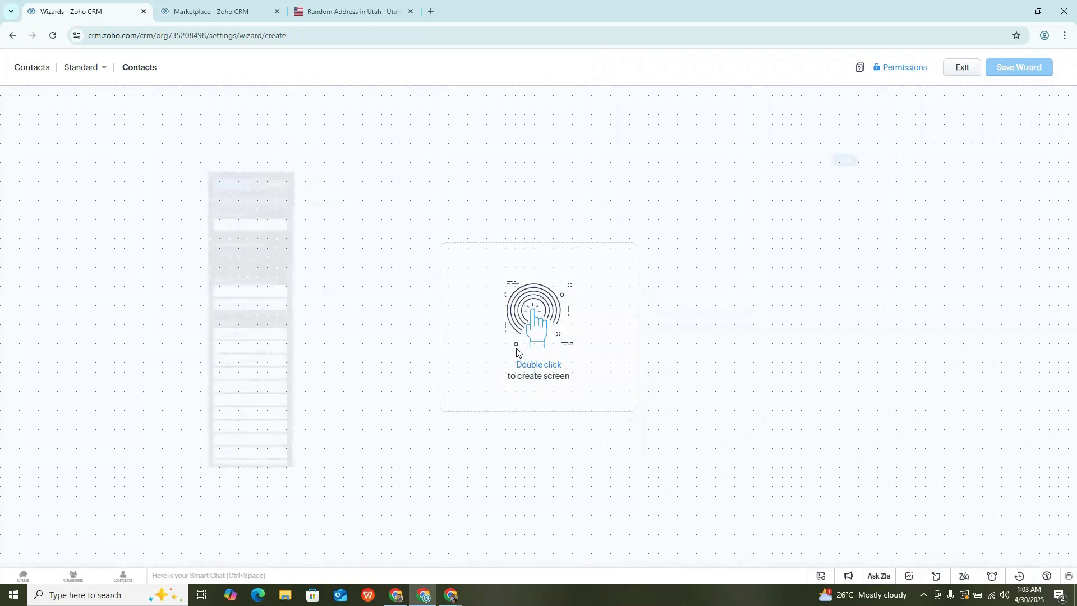
Create Screen 1 and title its section 'Initial Information'.
double_click(516, 352)
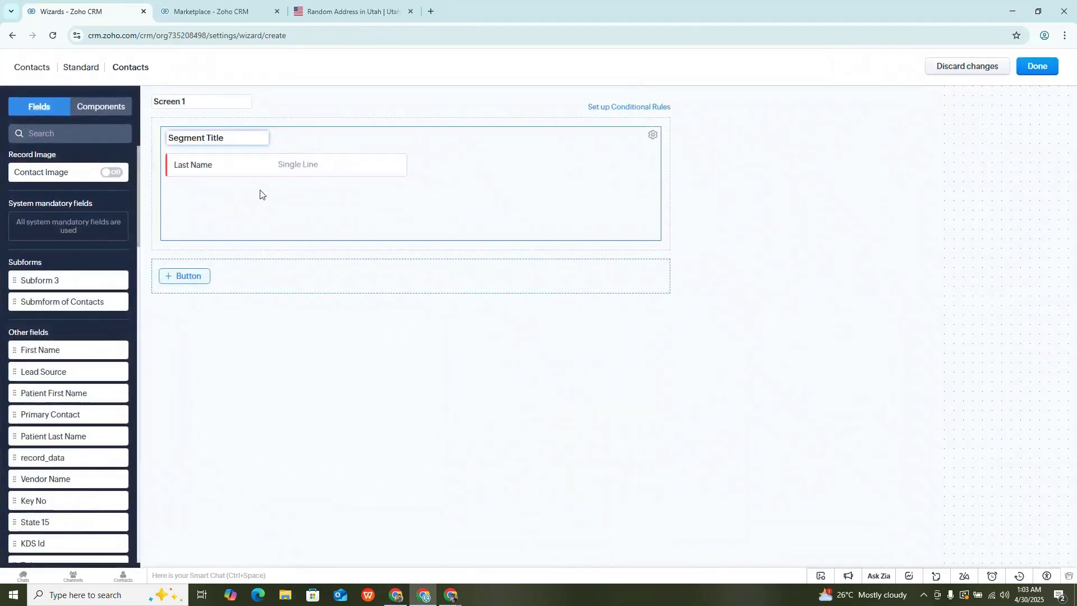
key(BackSpace)
text(Initial Information)
Add First Name, Email, Phone and Twitter fields to the Initial Information section.
drag(57, 348, 180, 156)
drag(197, 192, 480, 163)
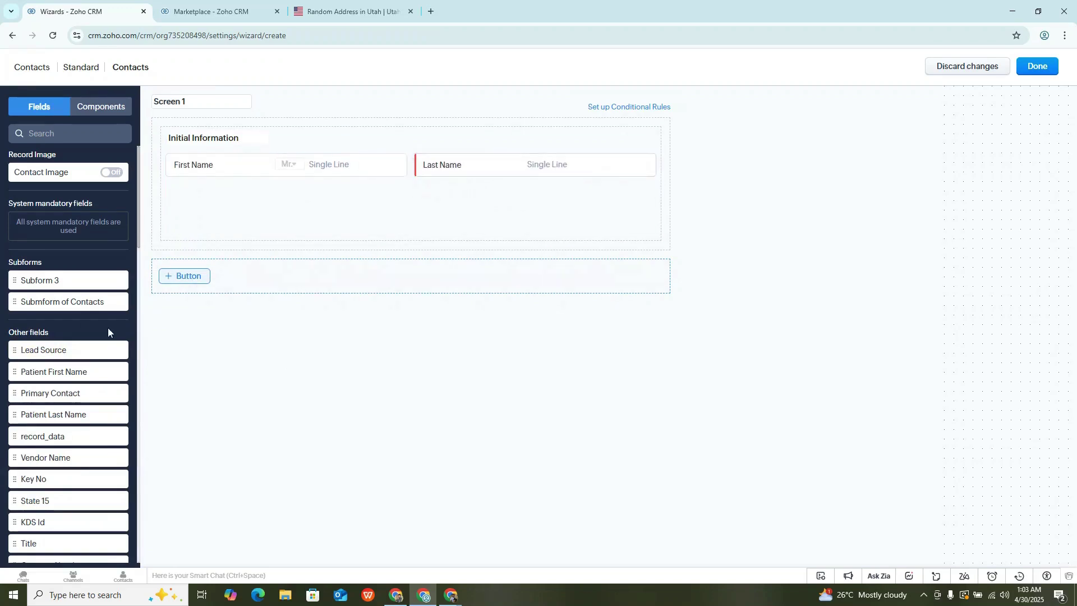
scroll(79, 363, down, 3)
scroll(76, 361, down, 1)
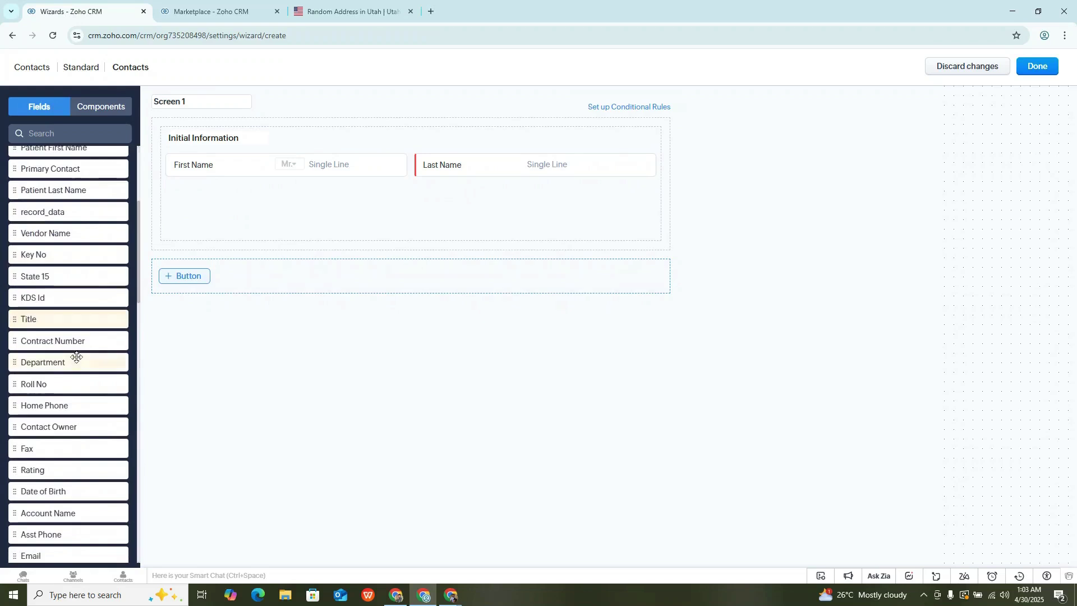
drag(68, 559, 192, 199)
scroll(12, 436, down, 3)
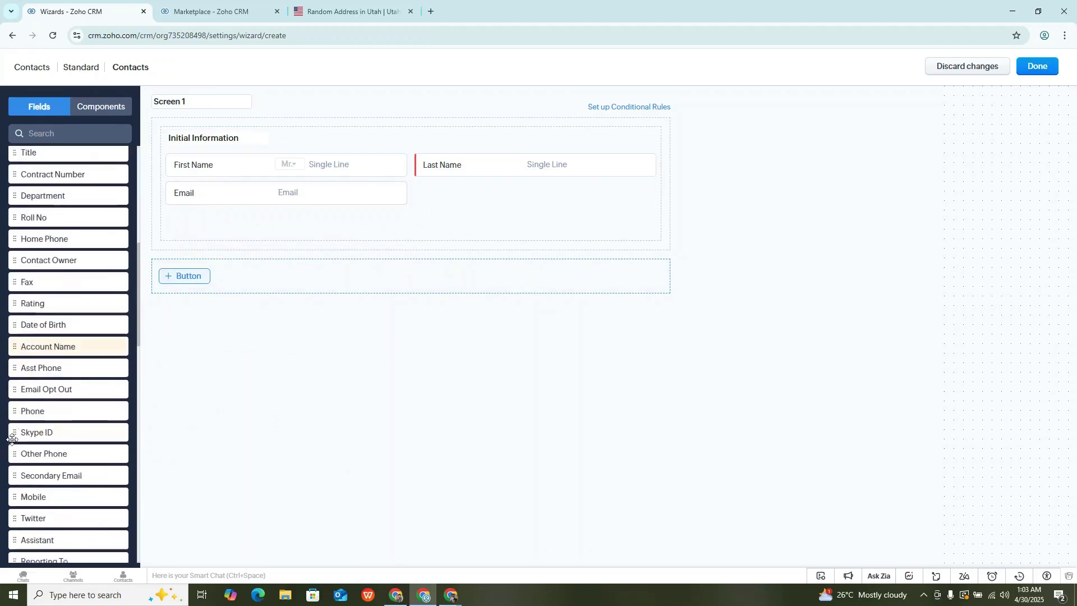
drag(55, 412, 458, 209)
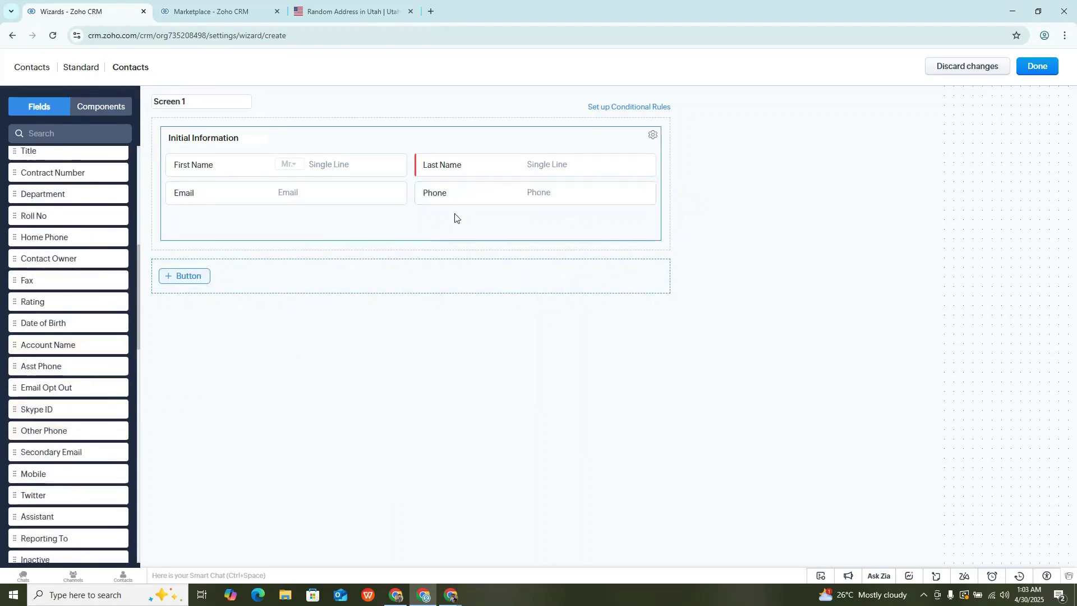
scroll(52, 477, down, 2)
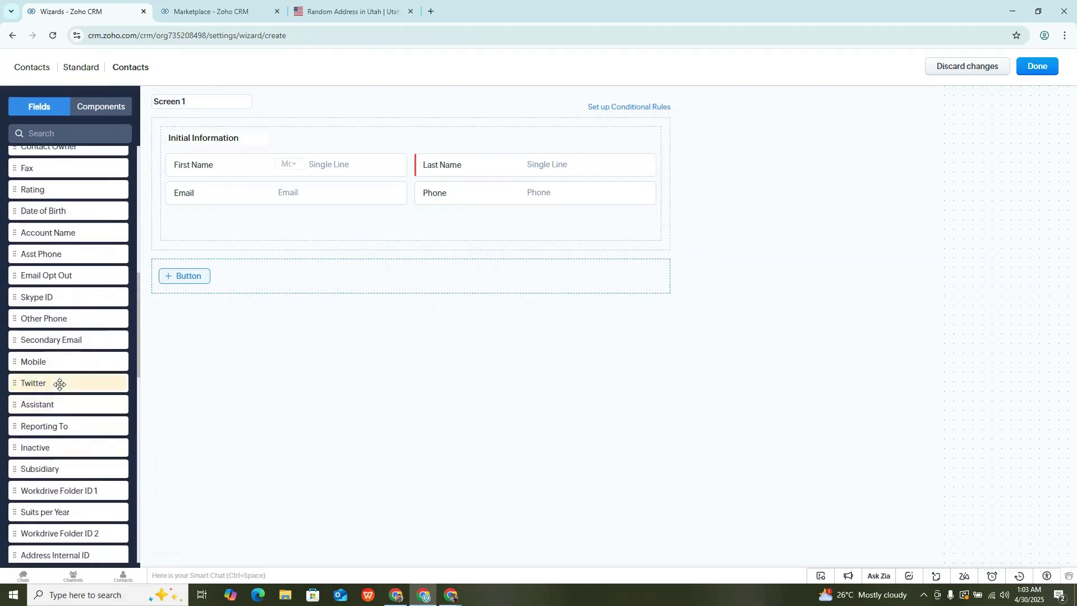
drag(60, 384, 188, 220)
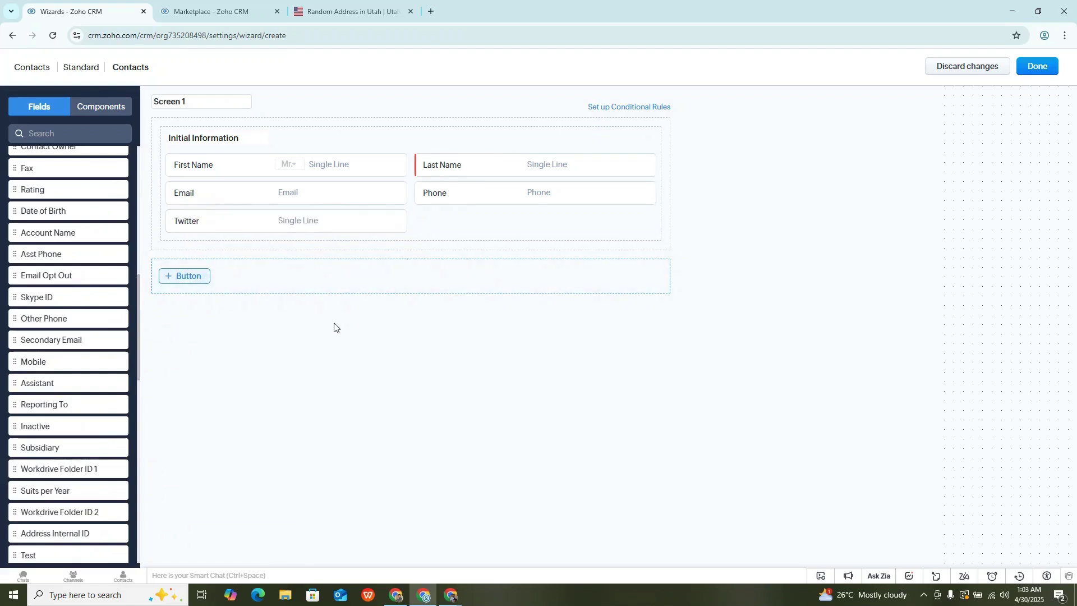
click(188, 274)
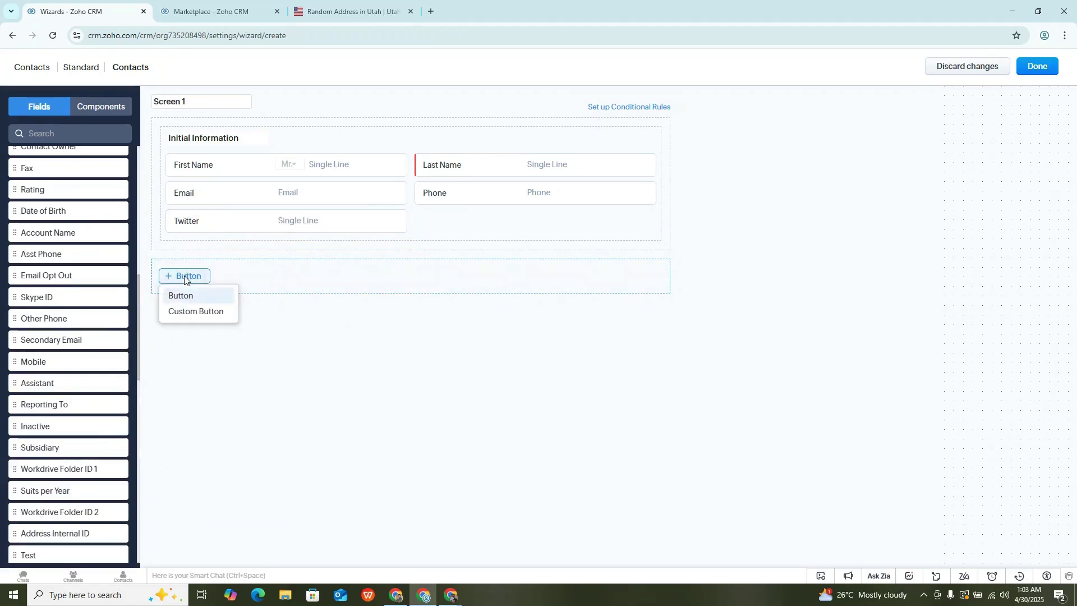
Start a custom button, then cancel and discard it.
click(198, 311)
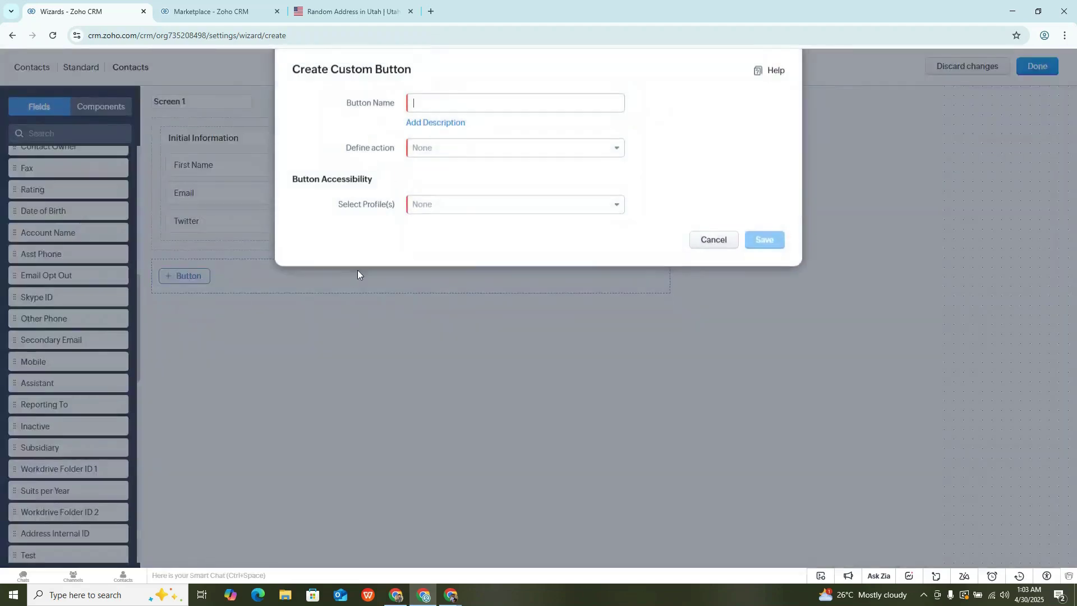
click(713, 242)
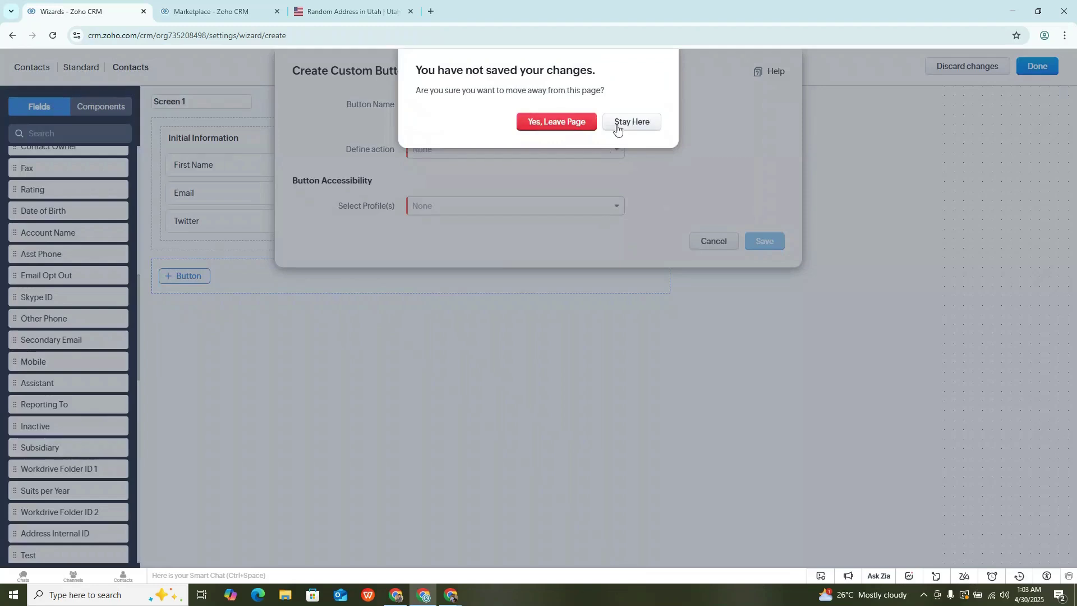
click(628, 123)
click(713, 241)
click(555, 122)
Add a plain button named 'Next' to Screen 1.
click(177, 277)
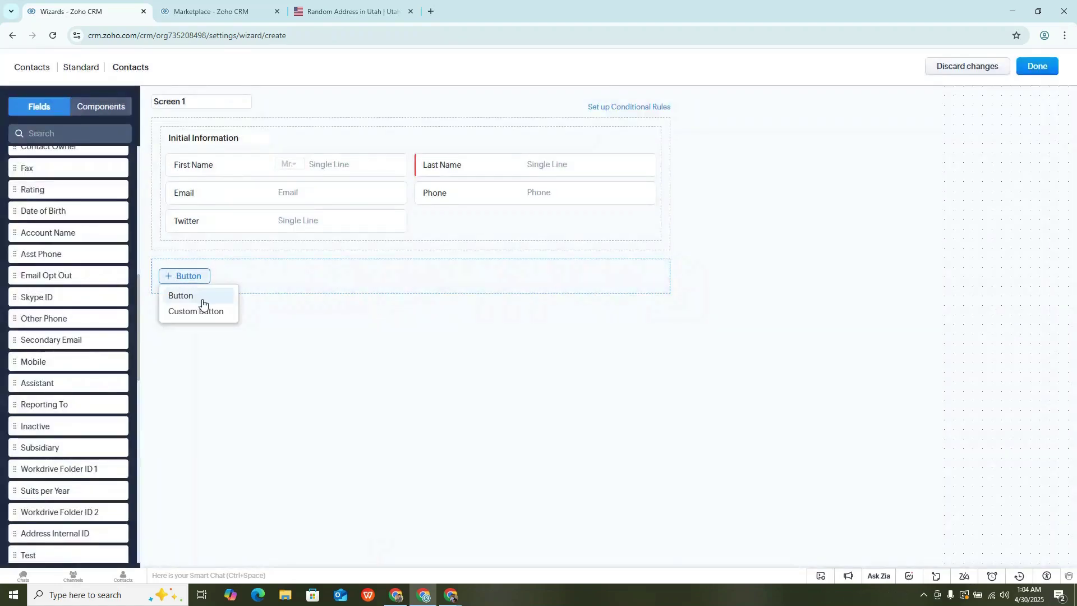
click(202, 297)
click(915, 122)
key(ctrl+a)
text(Next)
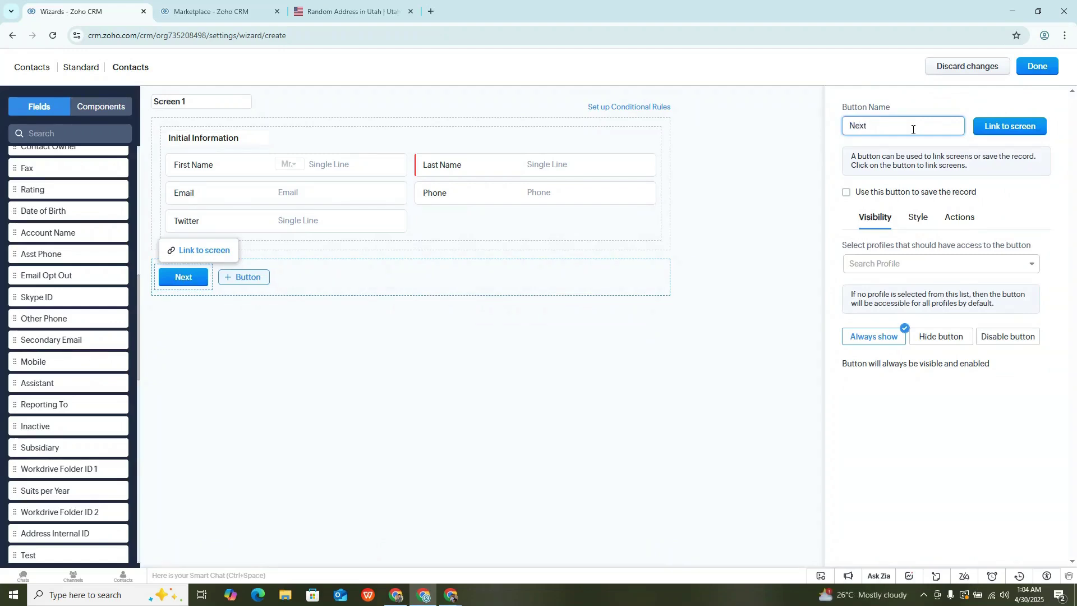
click(1004, 126)
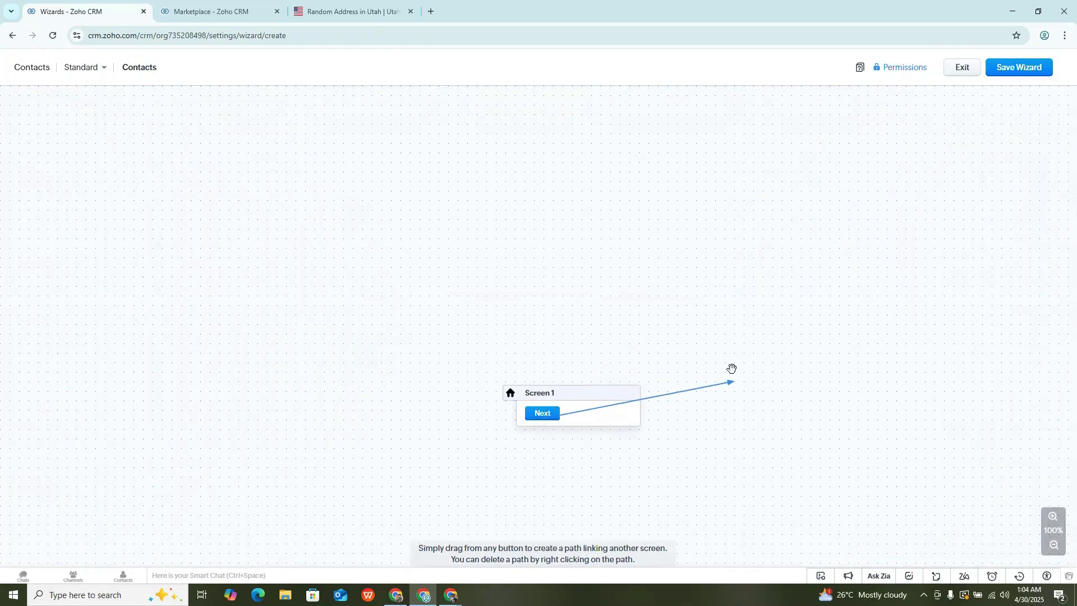
Create Screen 2 linked from the Next button and title its section 'Address'.
click(721, 373)
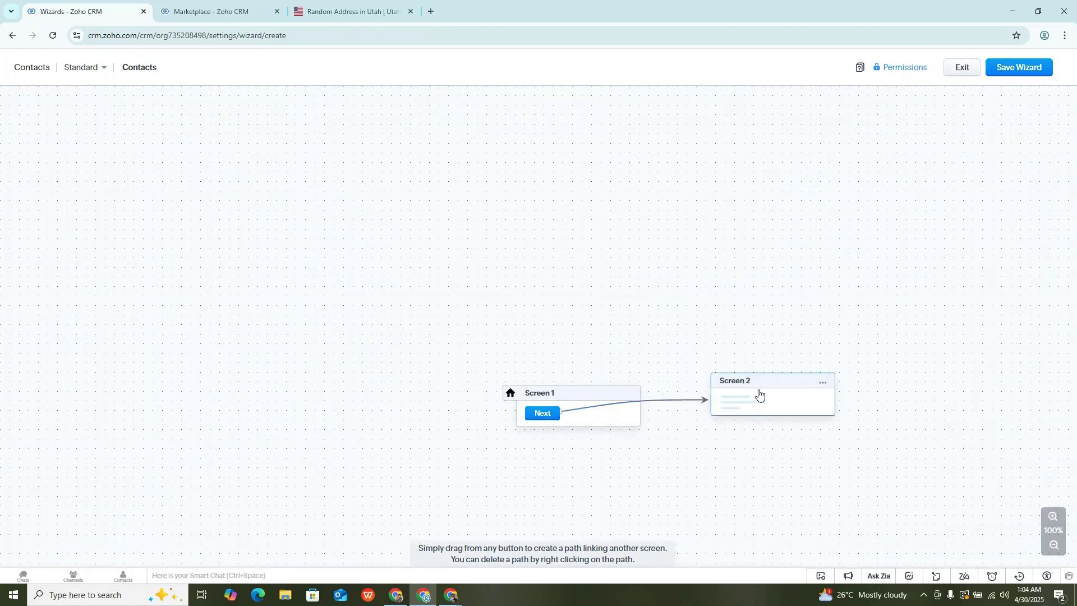
click(759, 394)
key(ctrl+a)
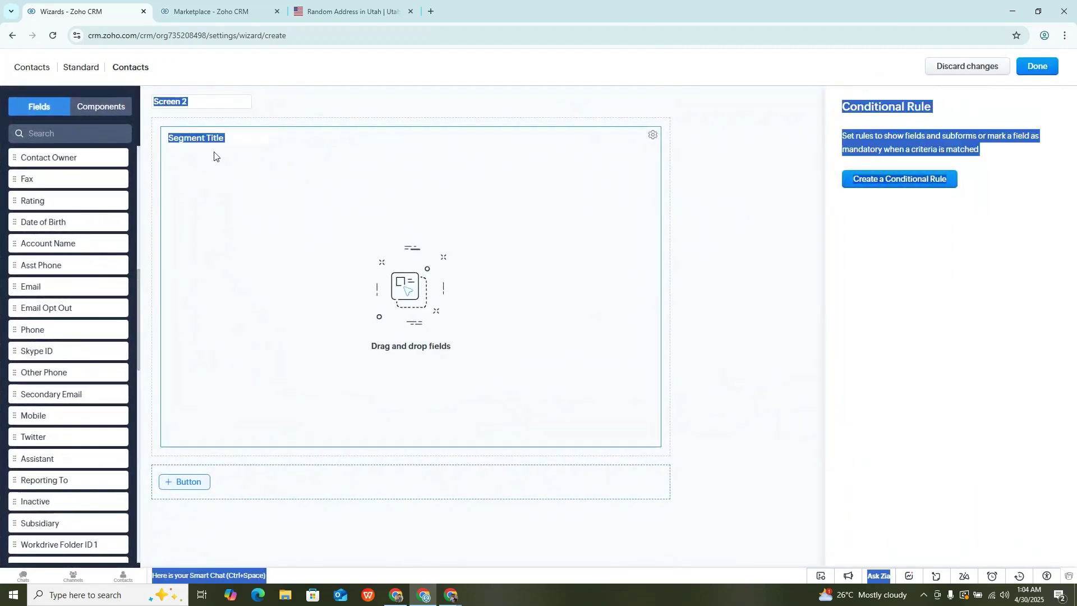
click(203, 138)
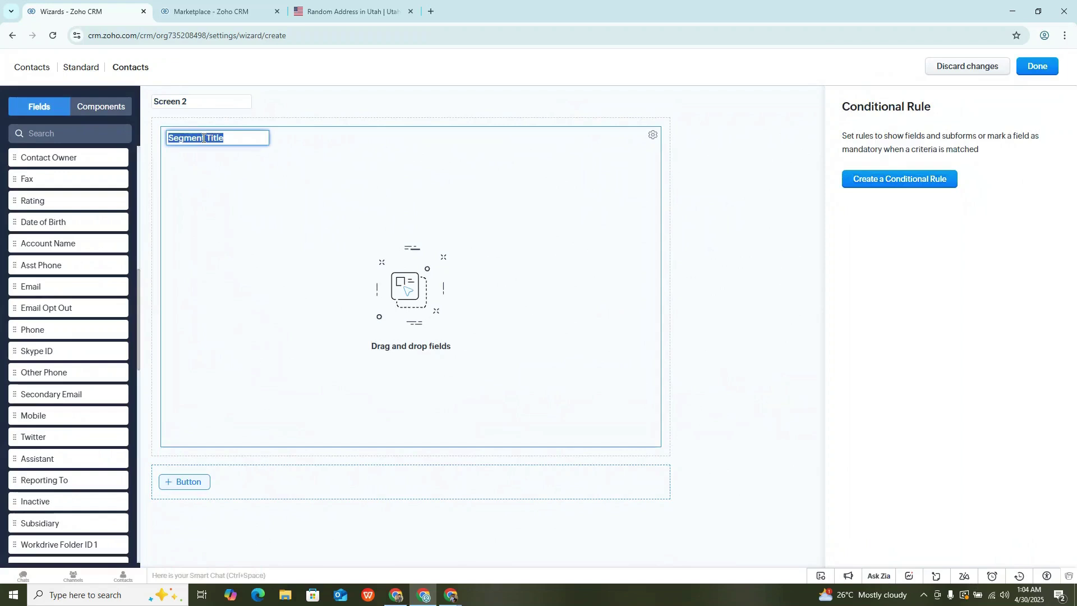
text(Address)
click(171, 157)
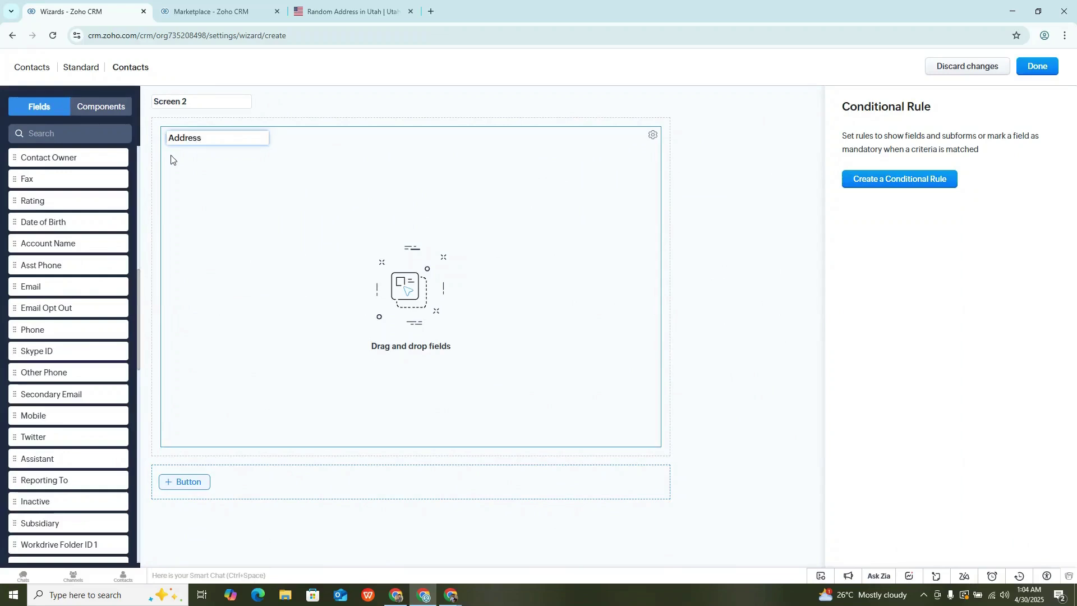
Drag a Widget from Components onto Screen 2 and install AddressToolkit by EasyPluginz.
click(94, 111)
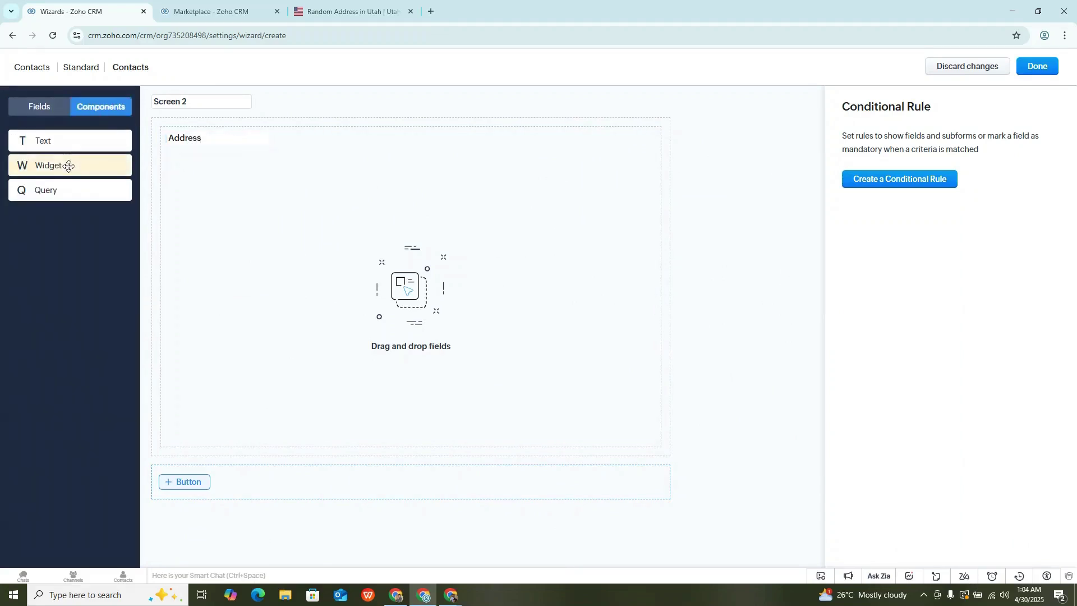
drag(67, 169, 193, 151)
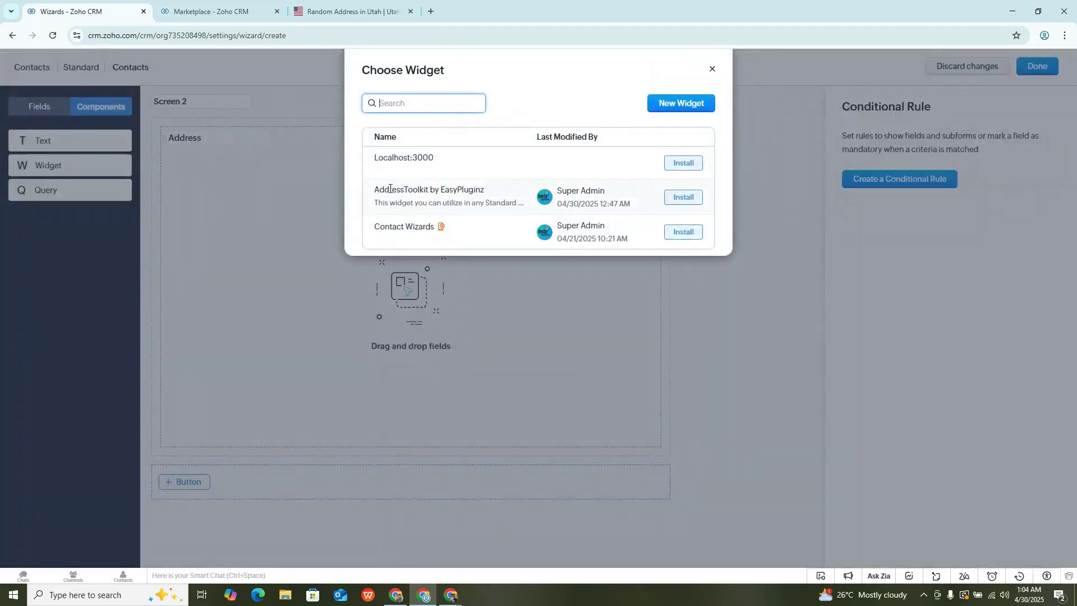
click(679, 198)
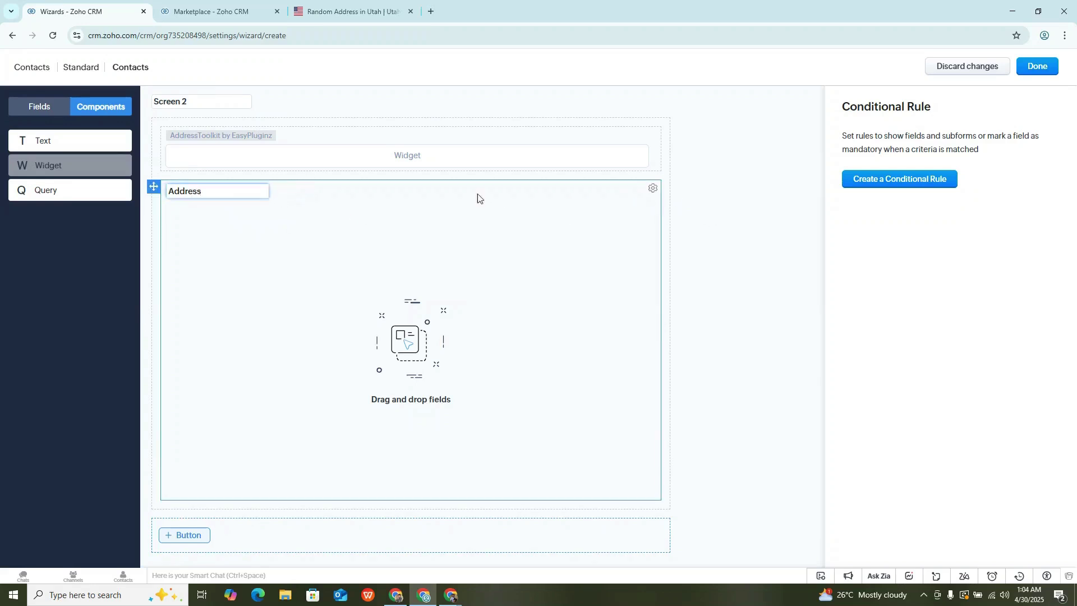
click(652, 189)
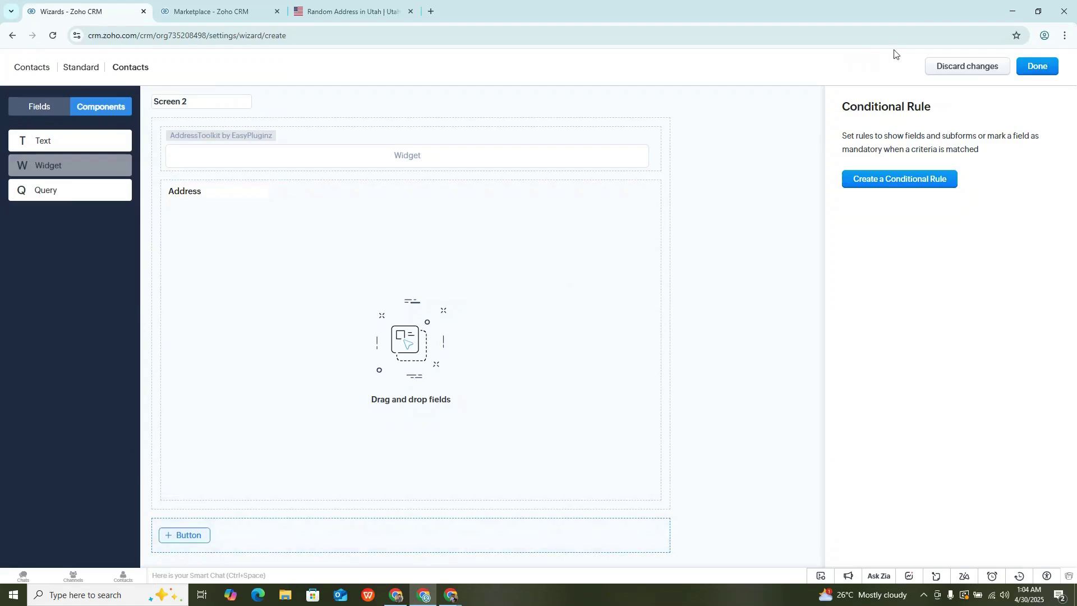
Save the wizard, granting access to the Standard profile.
click(1027, 69)
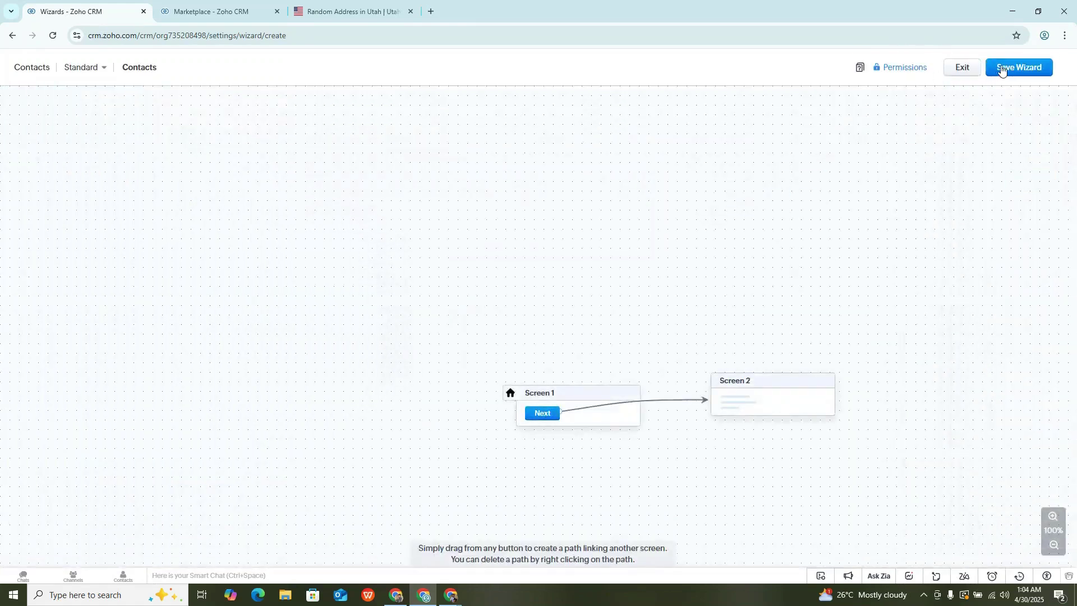
click(1010, 68)
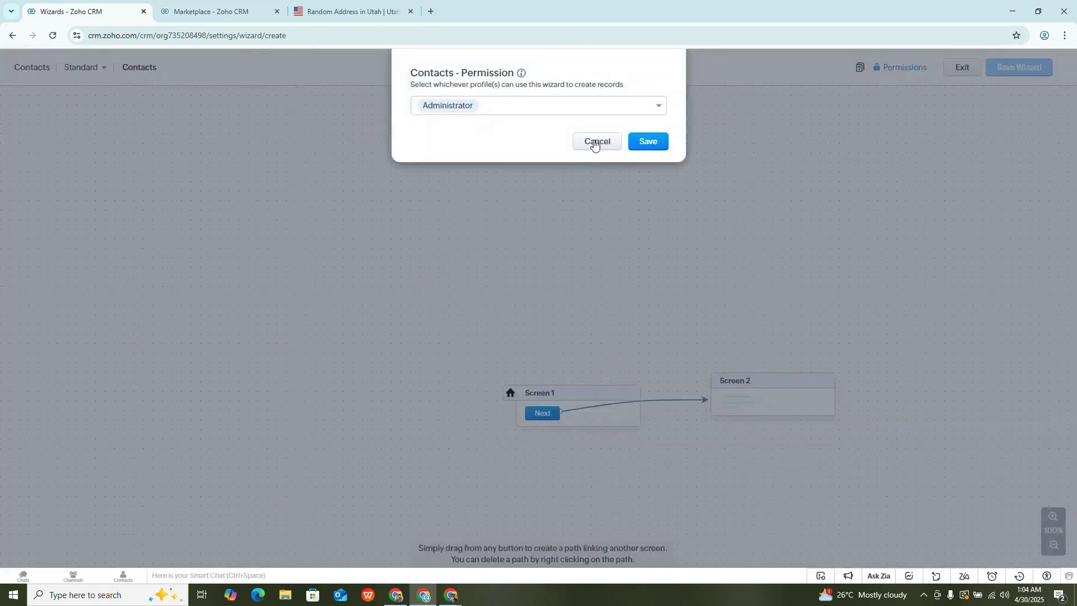
click(607, 106)
click(484, 135)
click(646, 141)
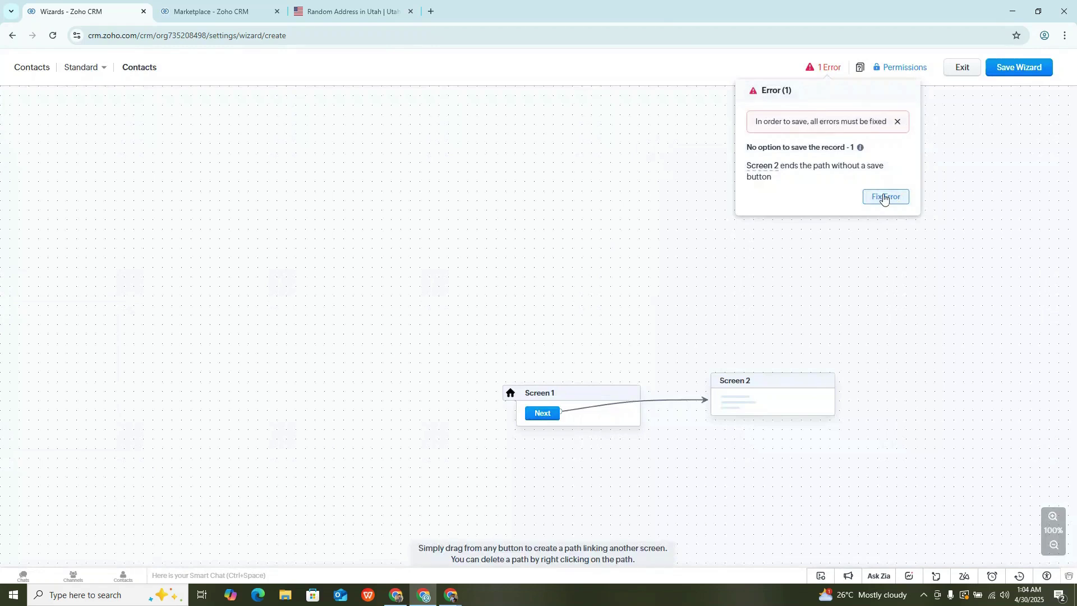
Give Screen 2 a new 'Save' button to fix the error, then save the wizard.
click(882, 197)
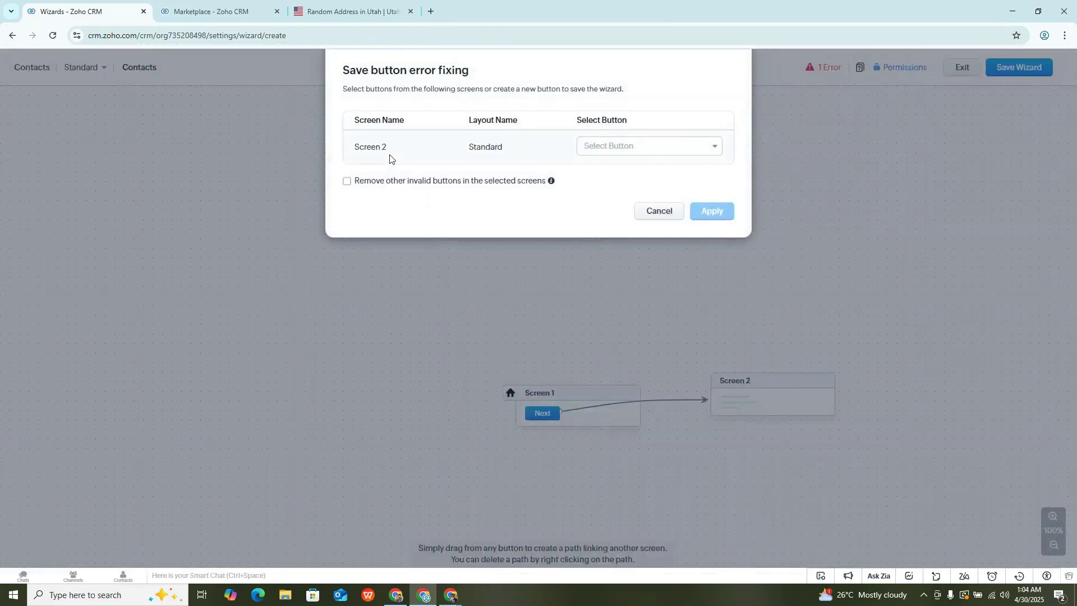
click(629, 150)
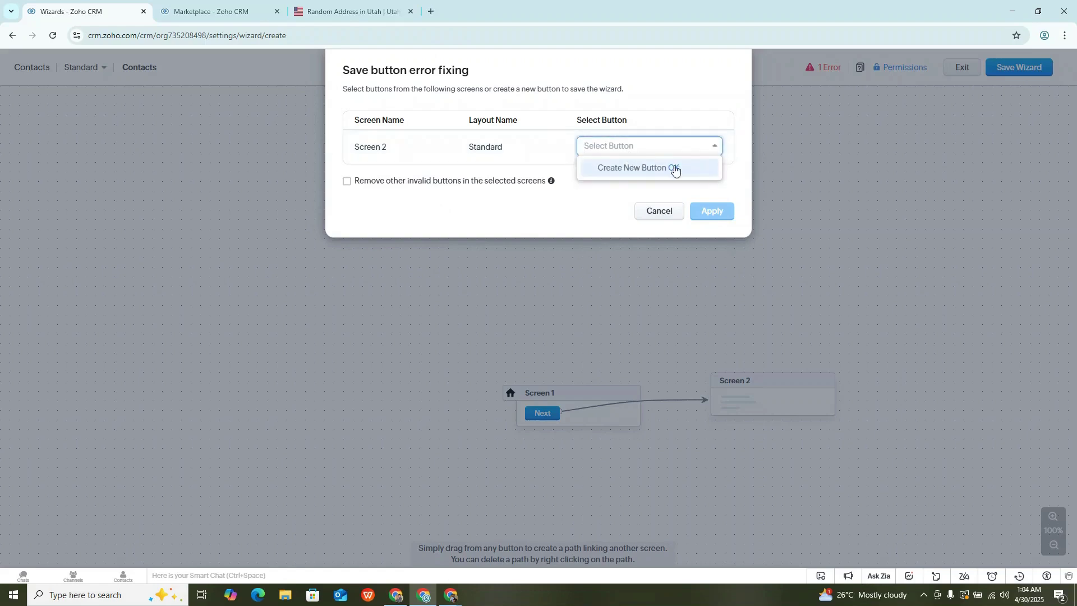
click(675, 168)
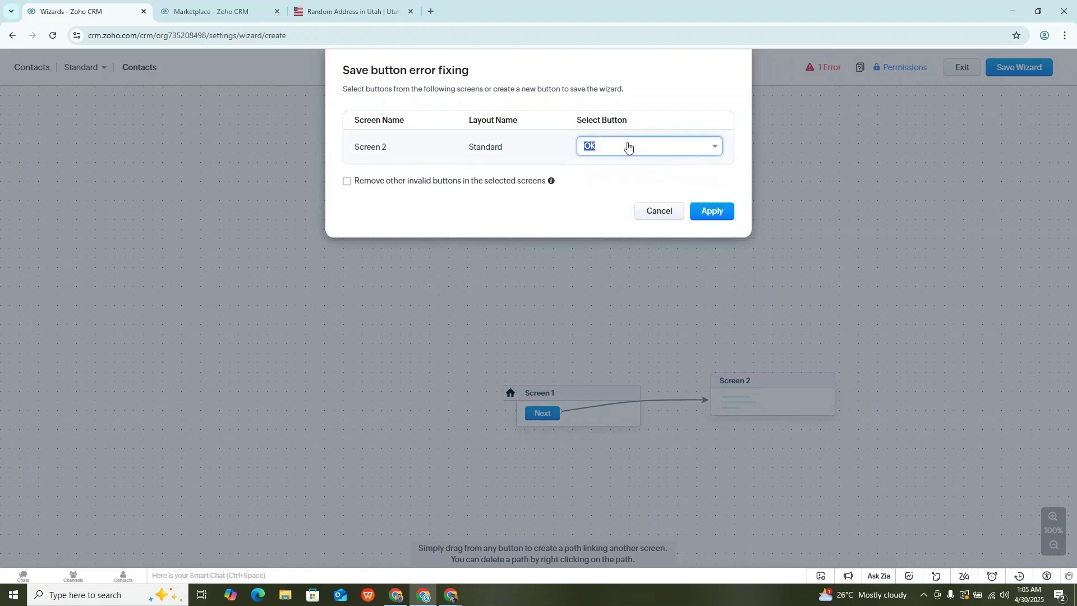
text(Save)
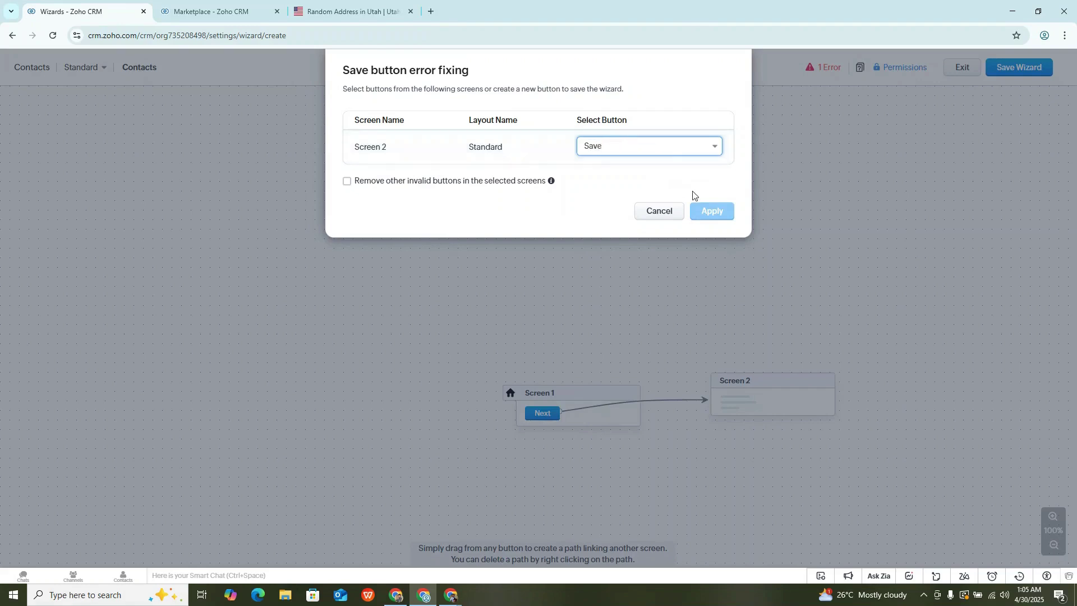
click(637, 146)
click(648, 168)
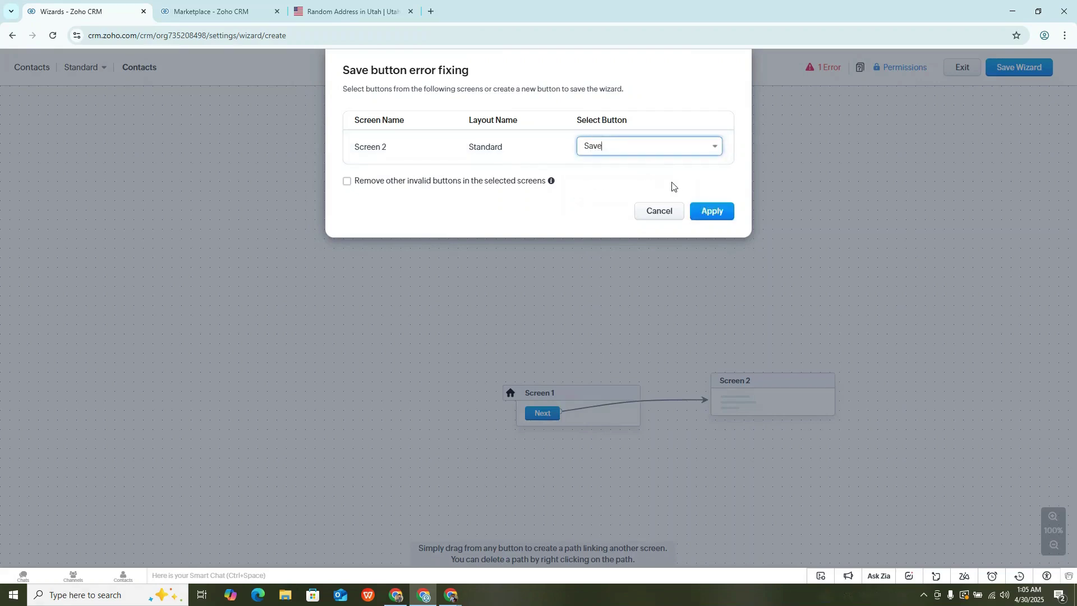
click(723, 212)
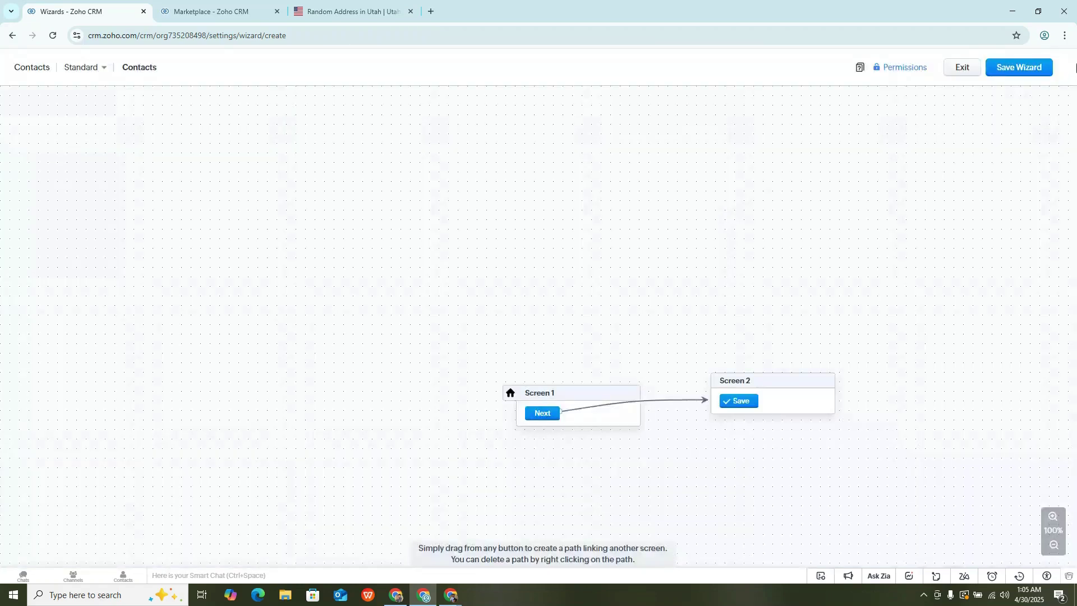
click(1033, 74)
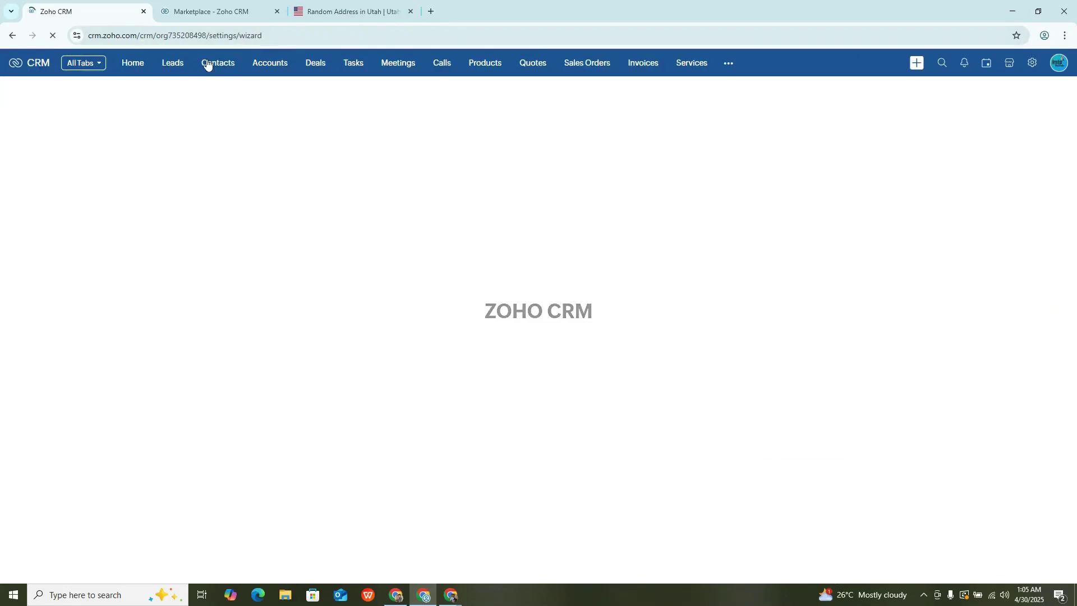
From the Contacts list, start a new contact and open the layout choices.
click(209, 68)
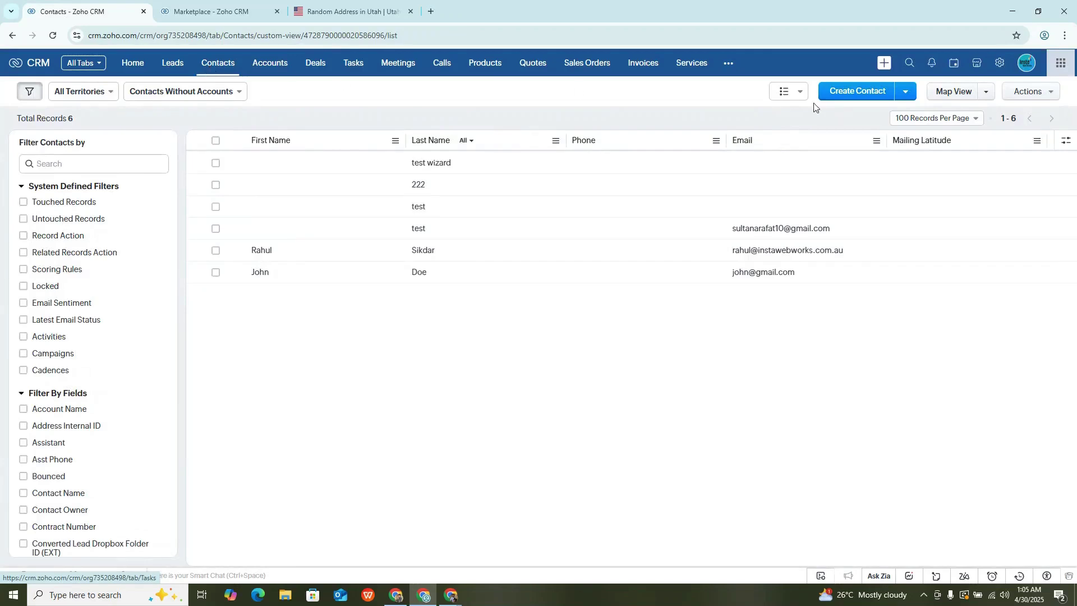
click(850, 96)
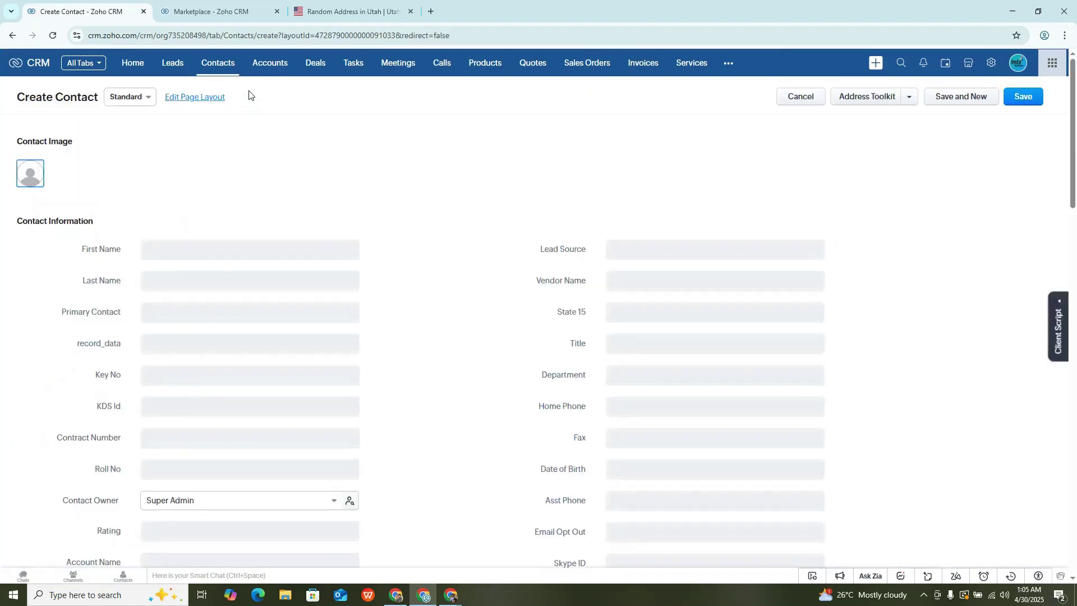
click(132, 96)
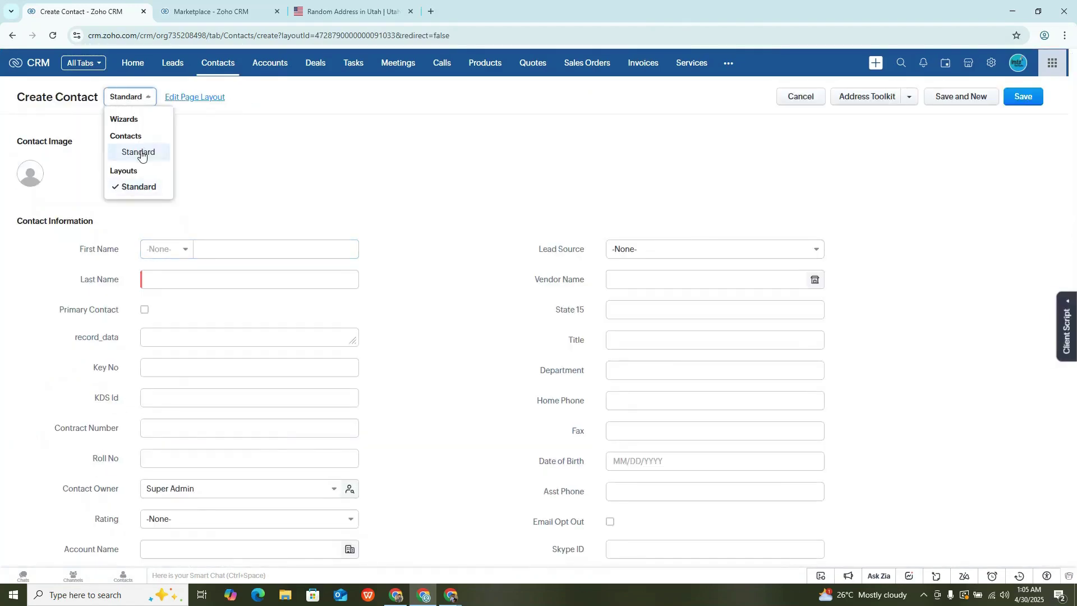
Switch to the Contacts wizard and enter the contact's last name and e-mail.
click(145, 149)
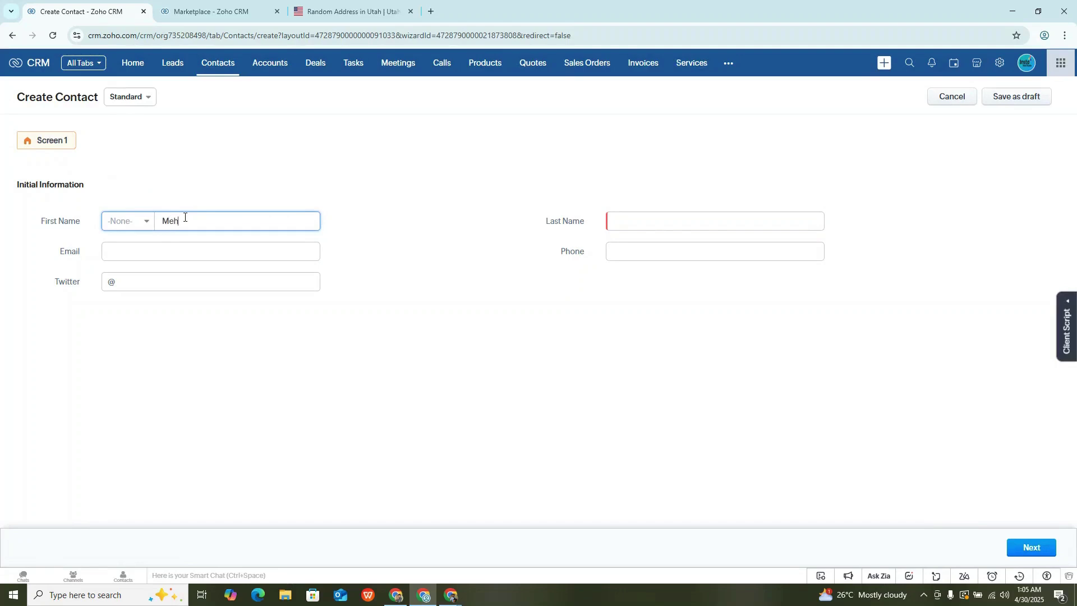
click(616, 217)
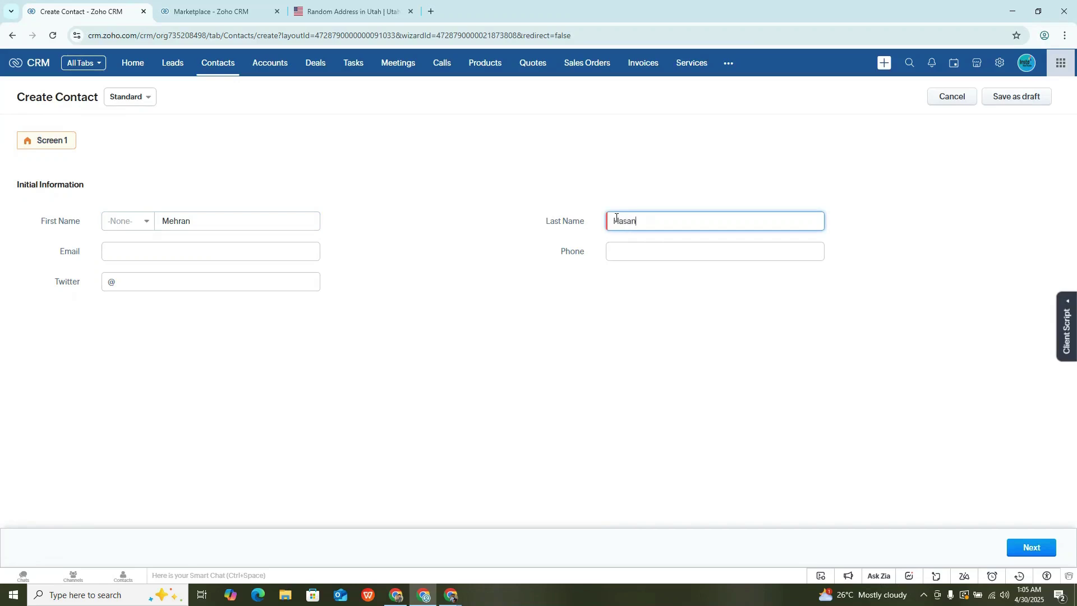
click(189, 252)
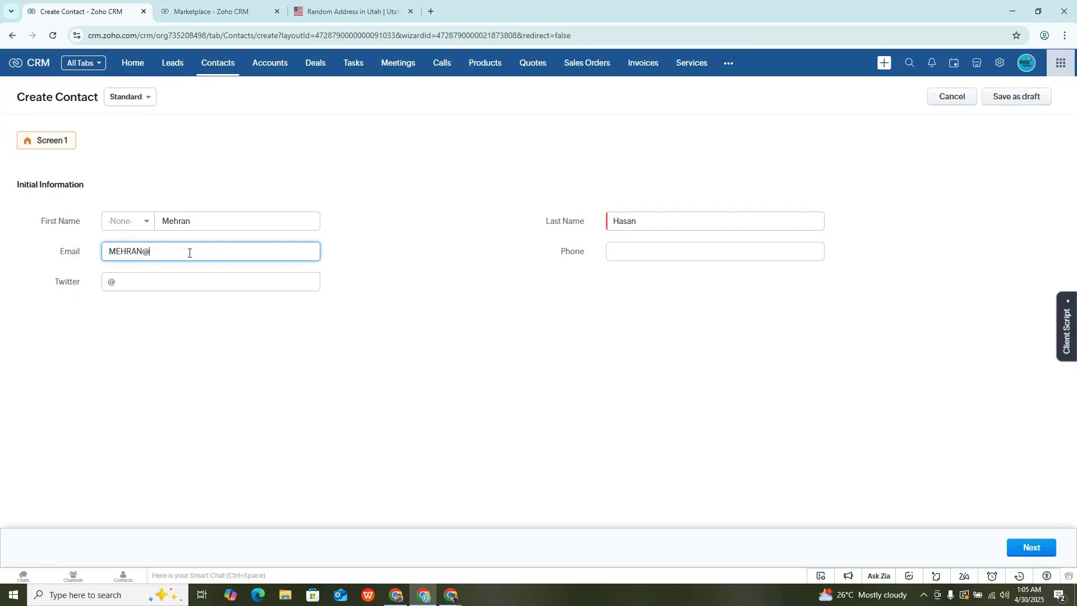
key(ctrl+a)
text(mn)
Enter the contact's Twitter handle and phone number, then advance to Screen 2.
click(271, 277)
text(meh)
click(628, 253)
text(2342342)
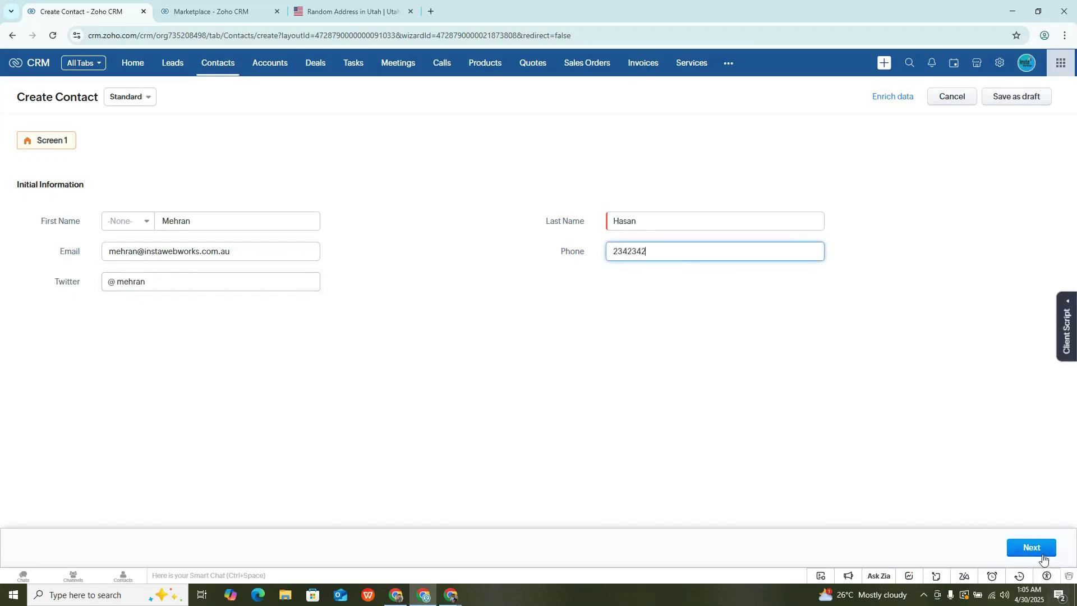
click(1031, 547)
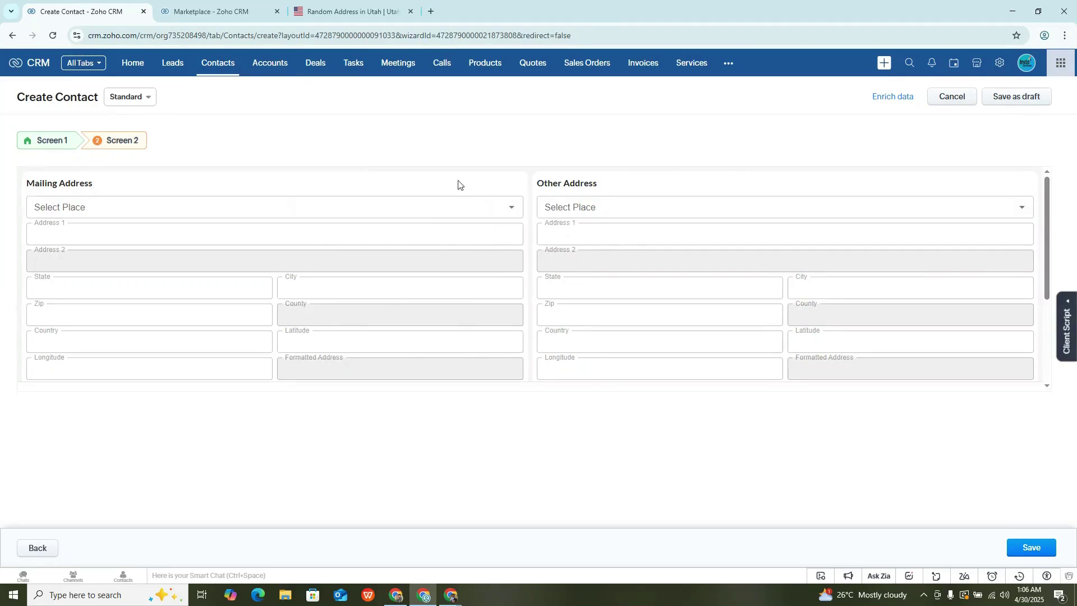
click(241, 15)
scroll(837, 433, up, 1)
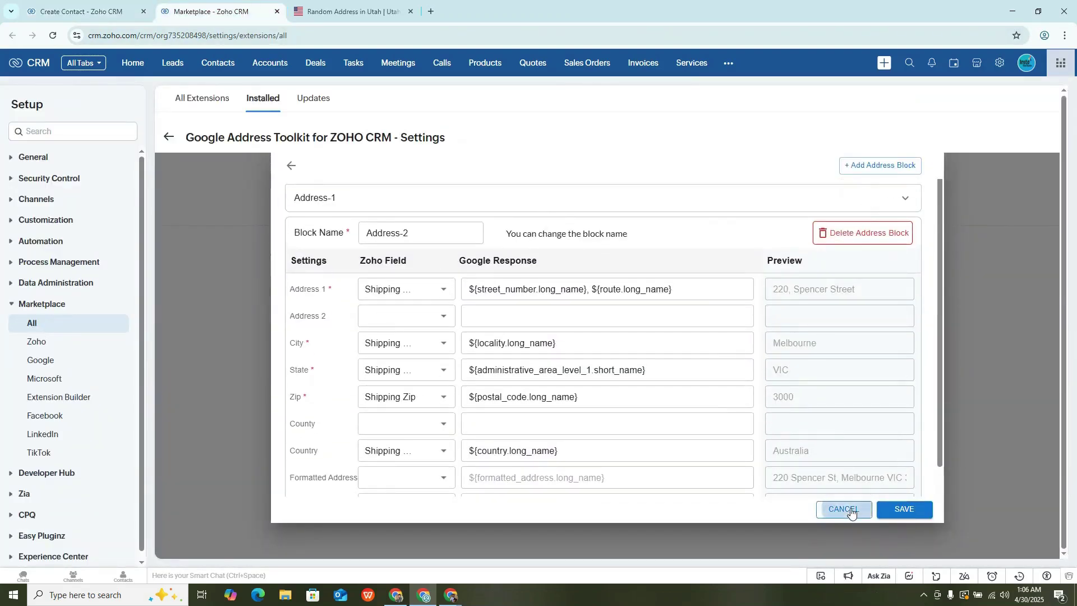
click(848, 507)
mouse_move(581, 361)
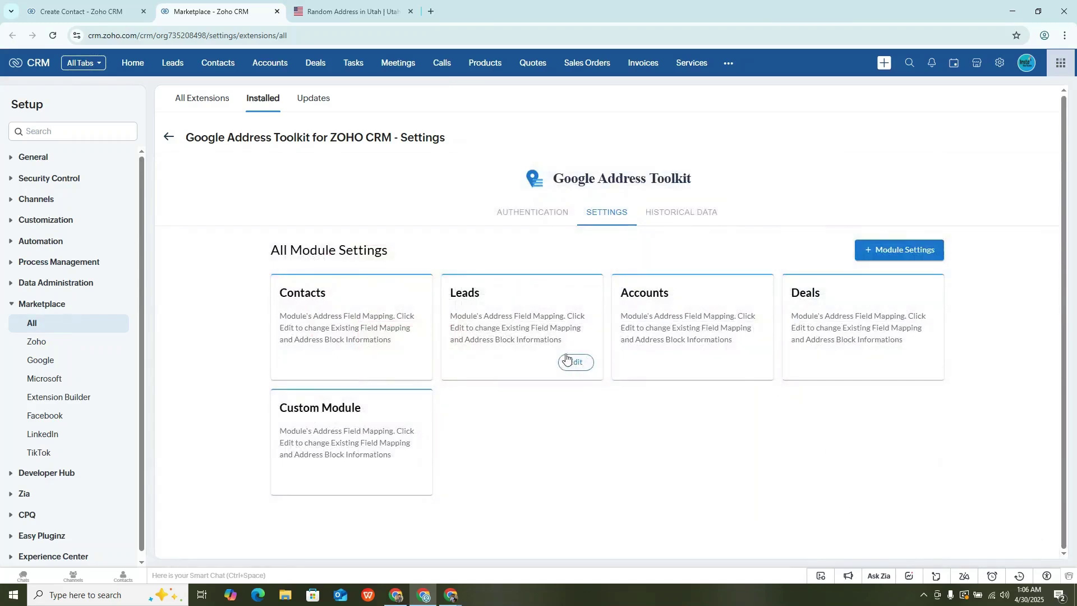
mouse_move(362, 307)
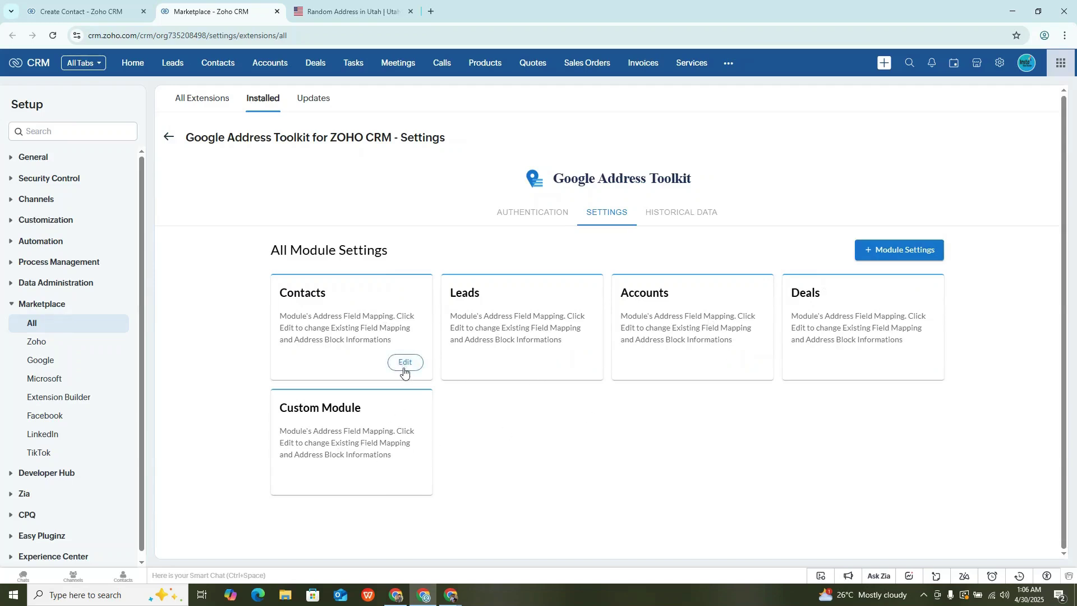
click(405, 363)
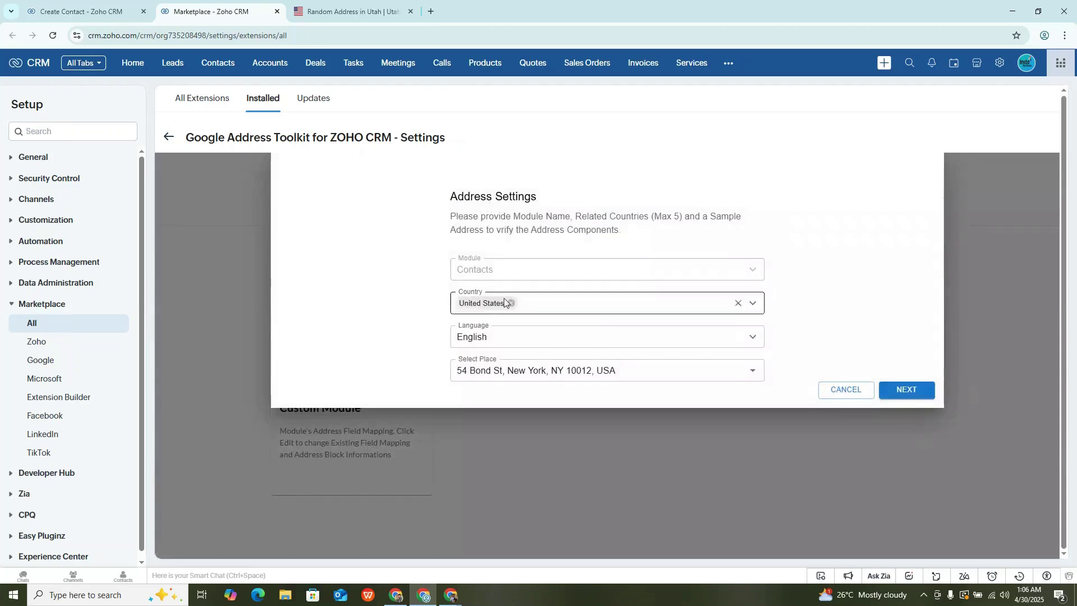
click(905, 391)
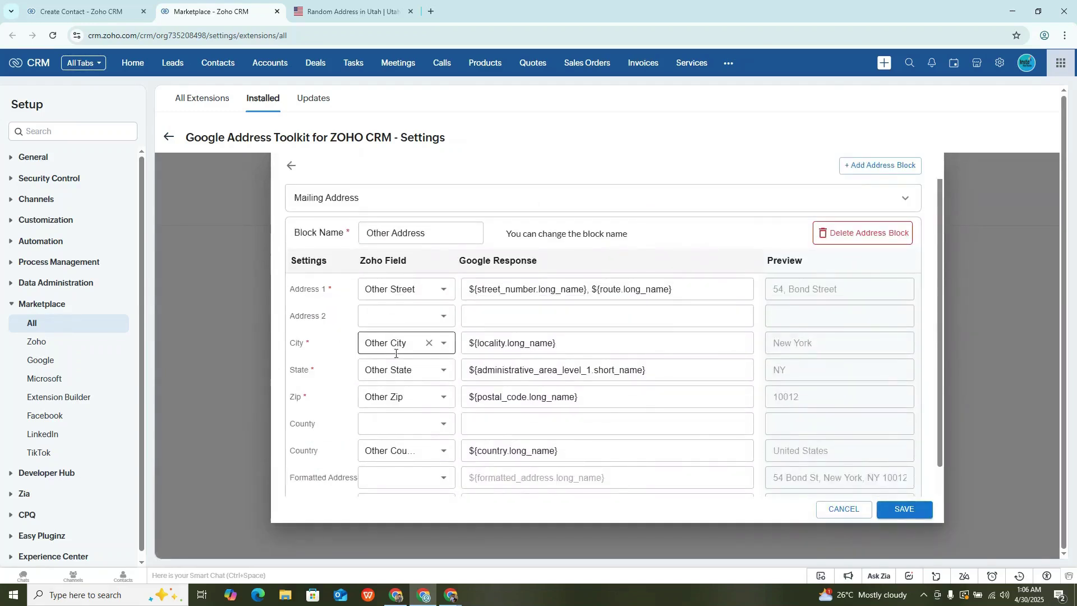
scroll(396, 354, down, 2)
scroll(429, 449, up, 1)
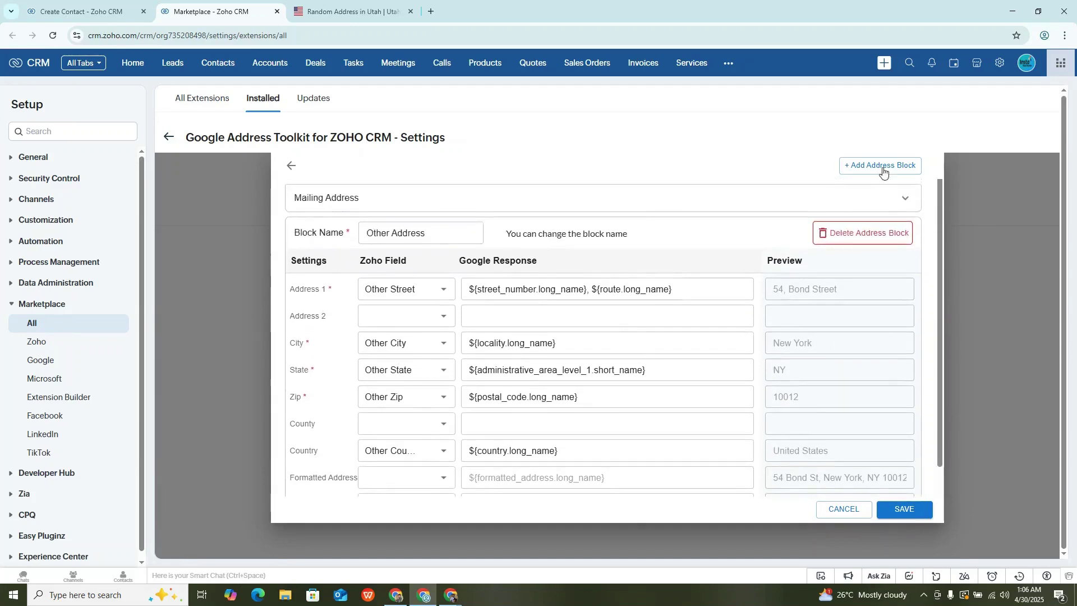
click(842, 510)
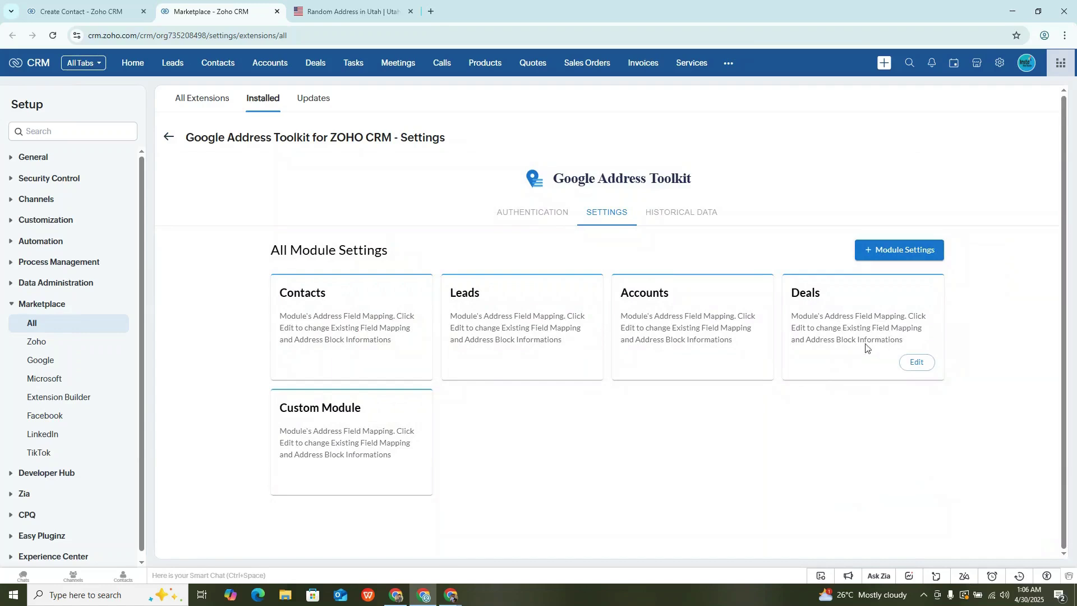
click(84, 11)
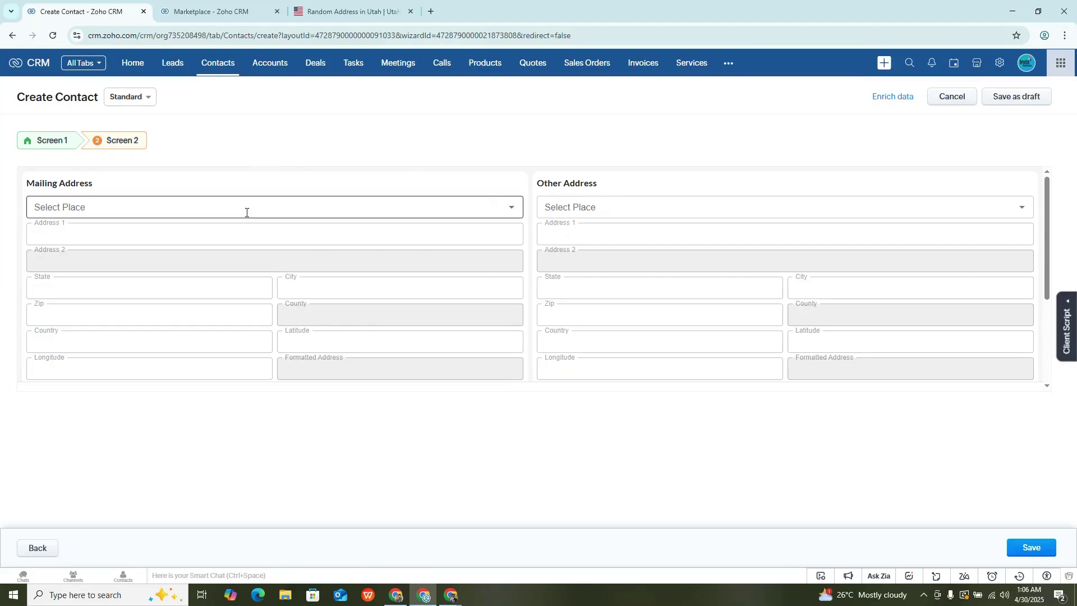
Fill Mailing and Other Address with Utah State Capitol, Salt Lake City, and save the contact.
click(225, 205)
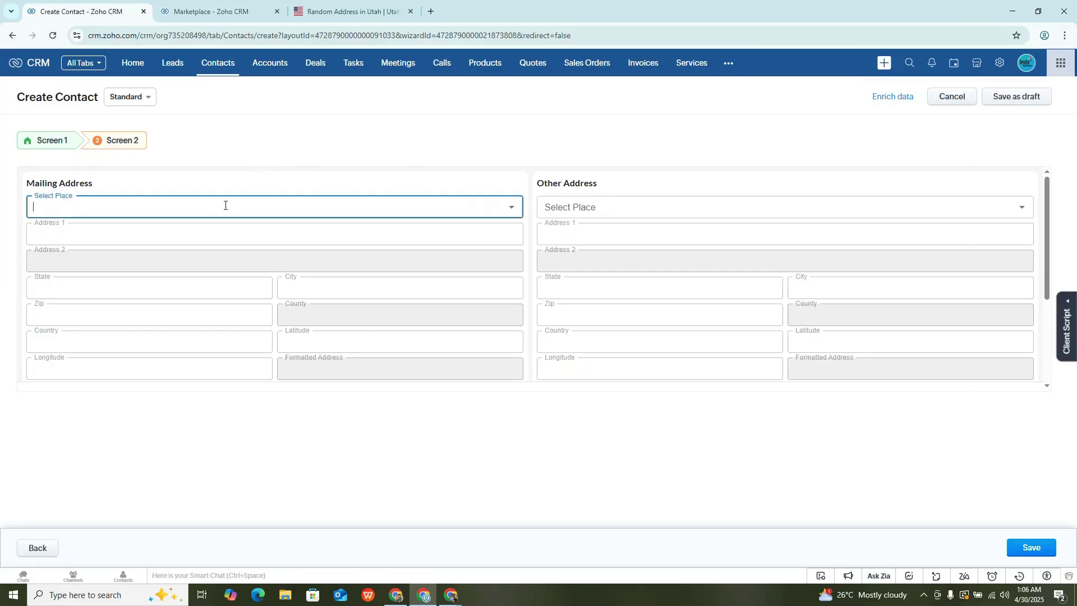
text(utah)
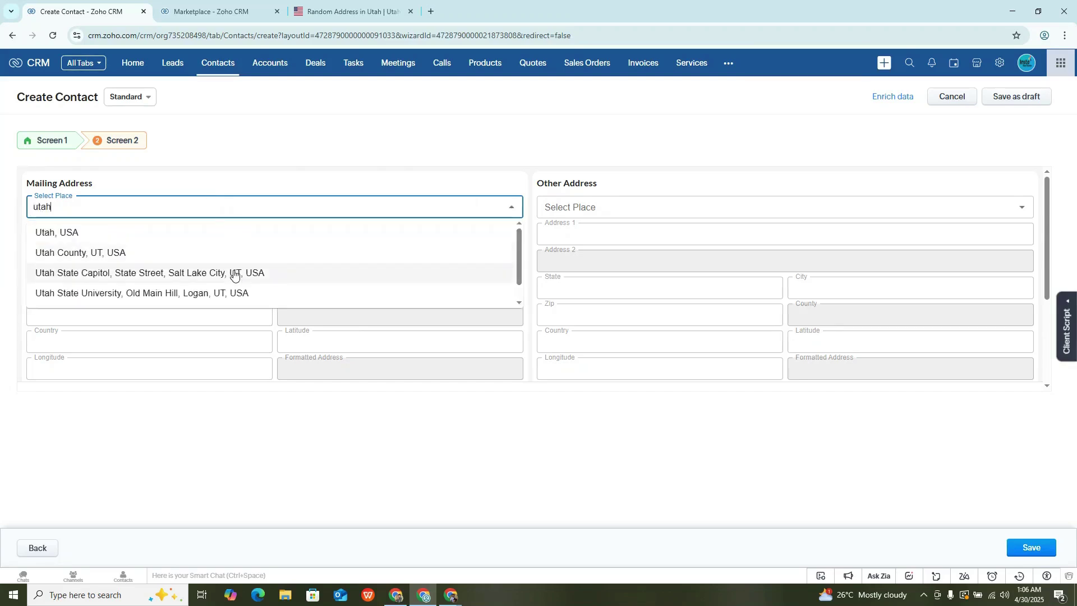
click(300, 271)
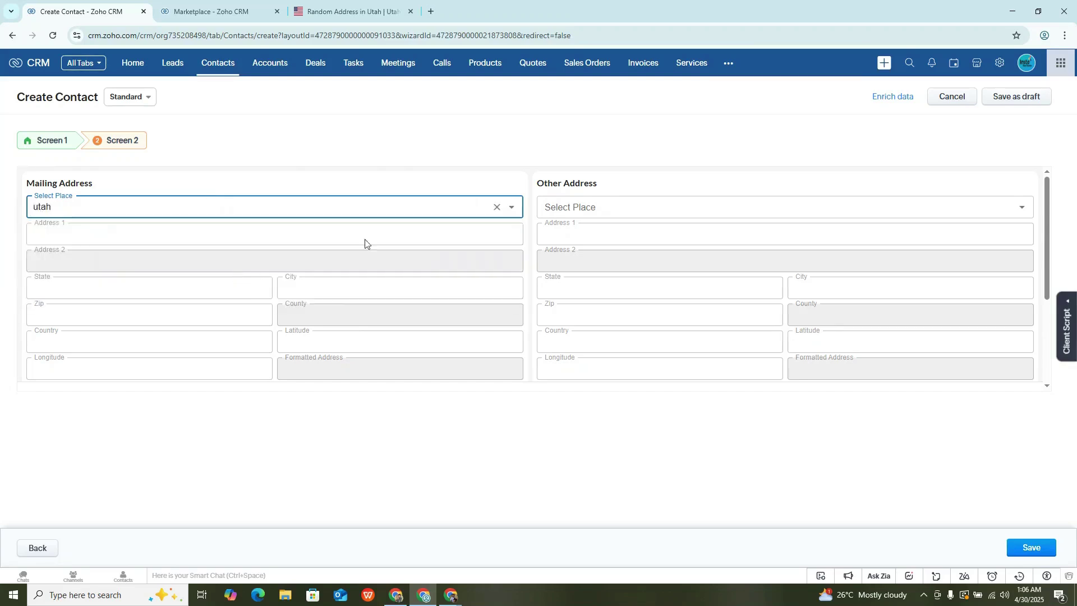
click(607, 207)
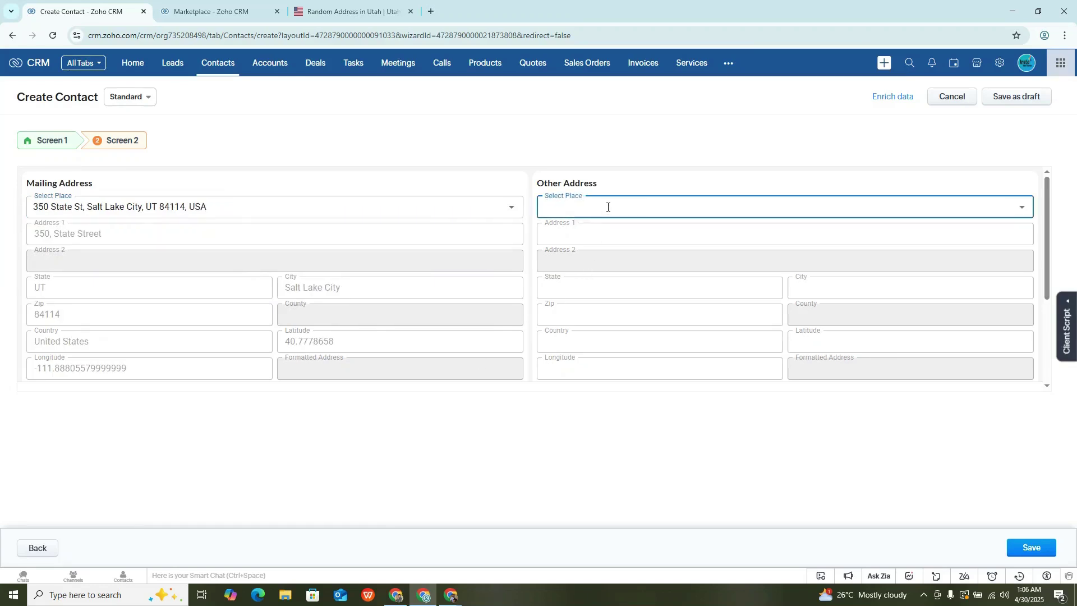
text(utah)
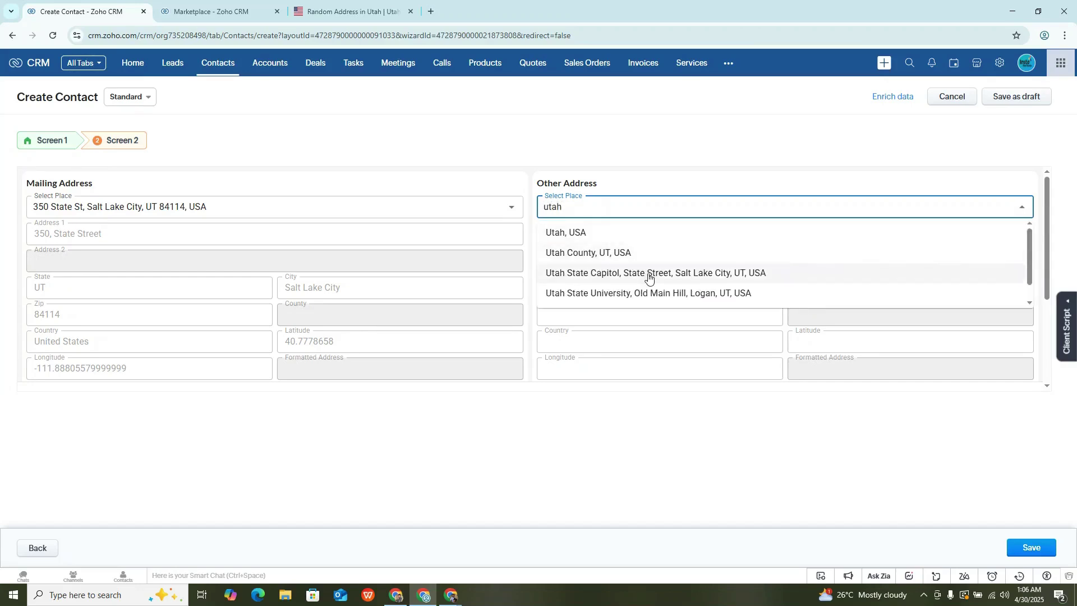
click(649, 274)
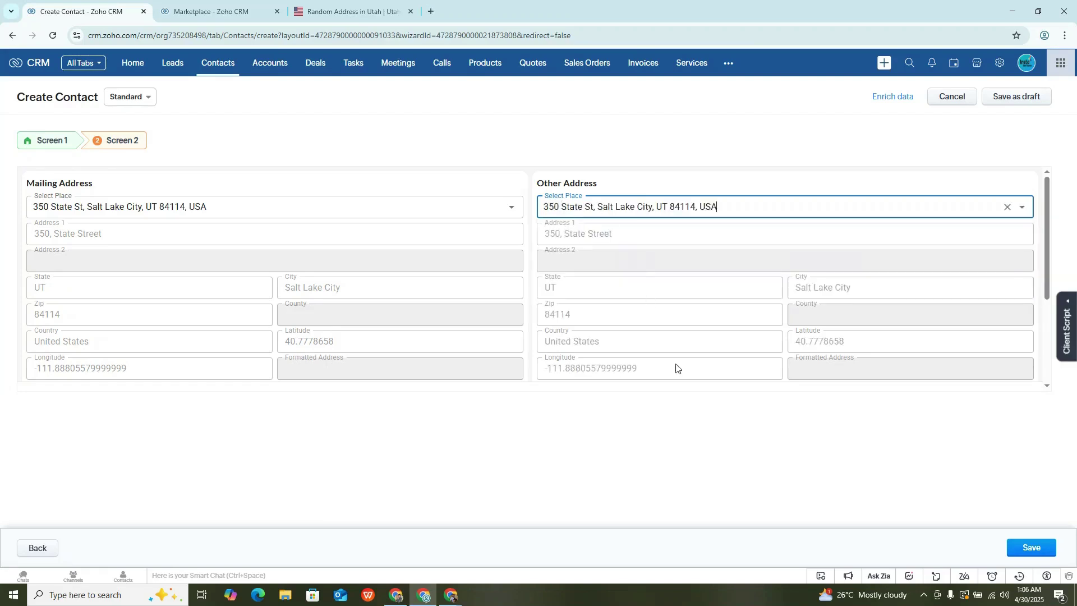
click(1031, 547)
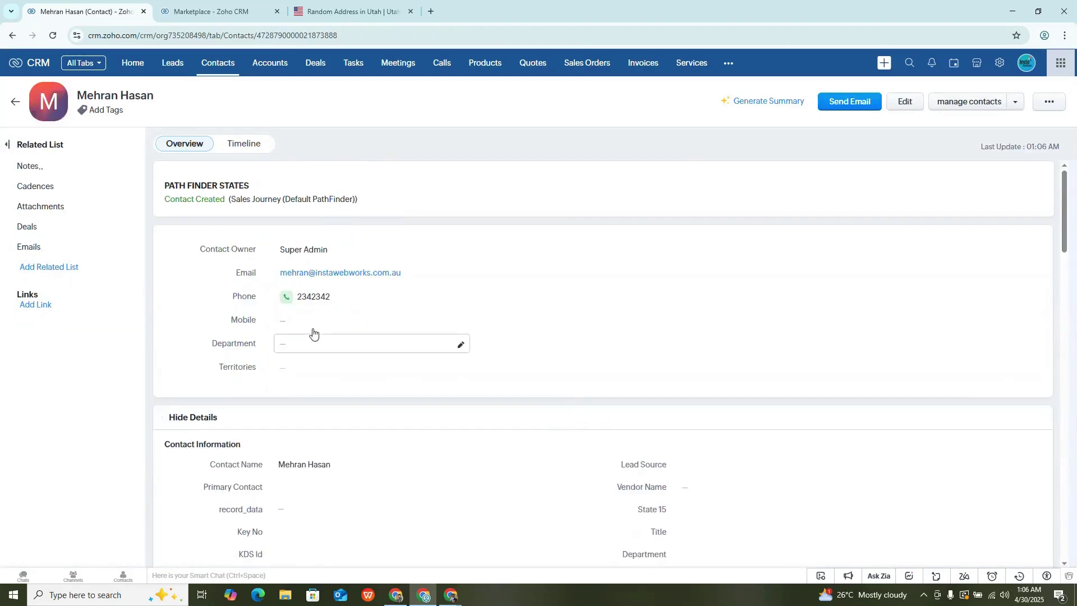
Scroll the saved contact down to Address Information and confirm the Mailing and Other addresses match.
scroll(326, 335, down, 15)
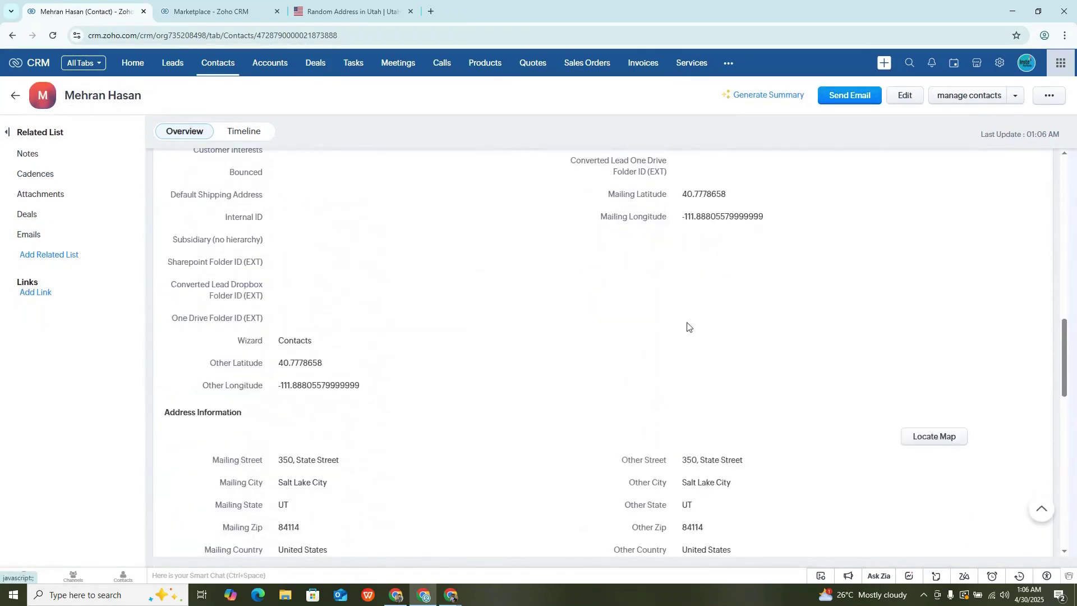
scroll(342, 384, down, 2)
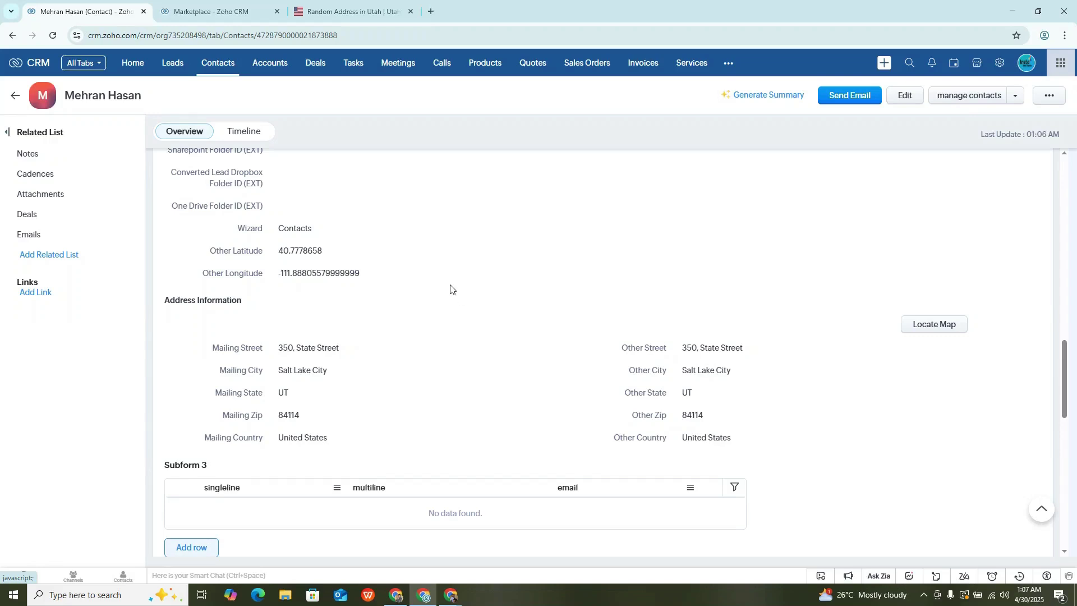
mouse_move(451, 595)
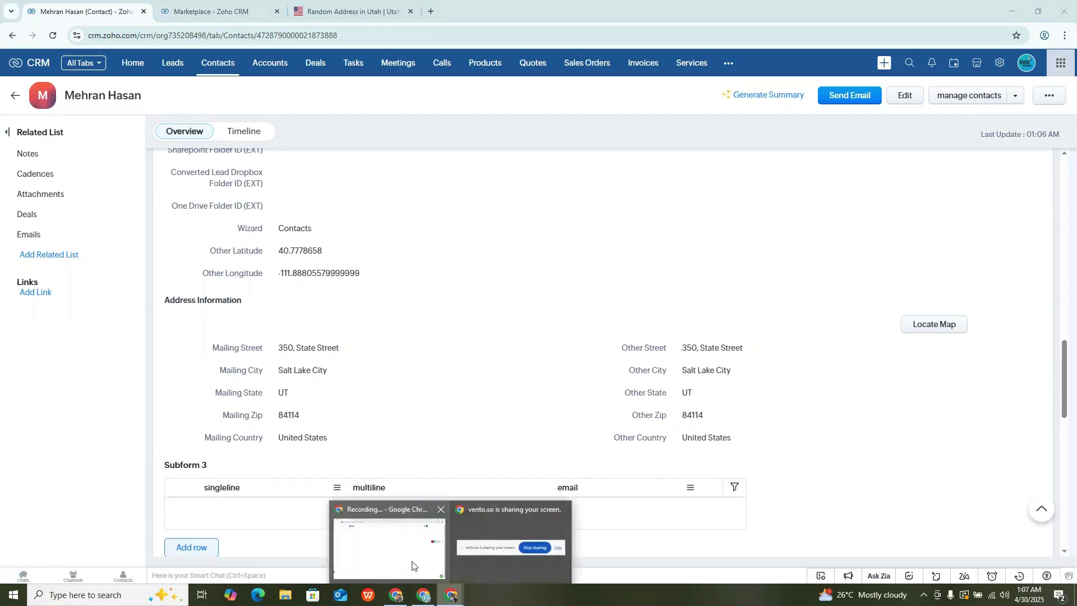